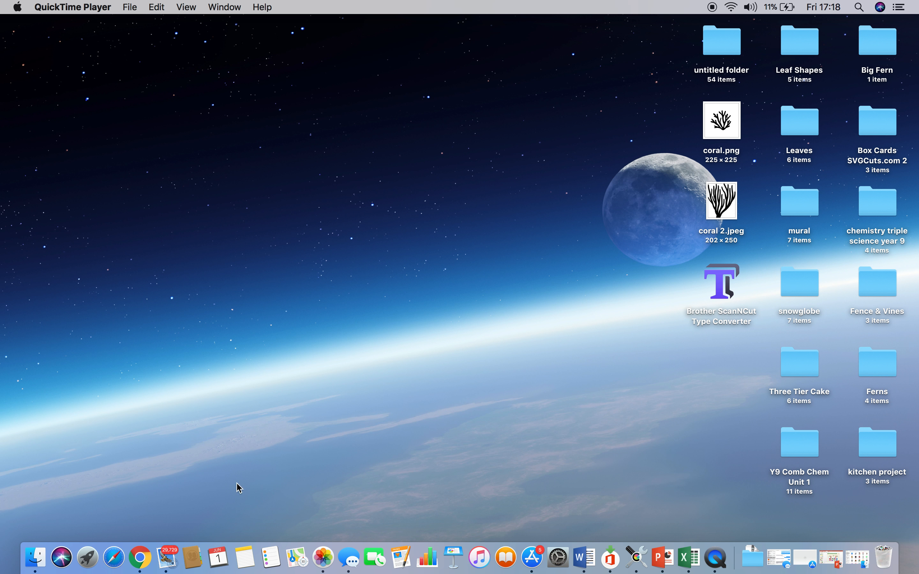
Switch to Chrome and browse the coral silhouette image search results for a suitable shape.
left_click(140, 558)
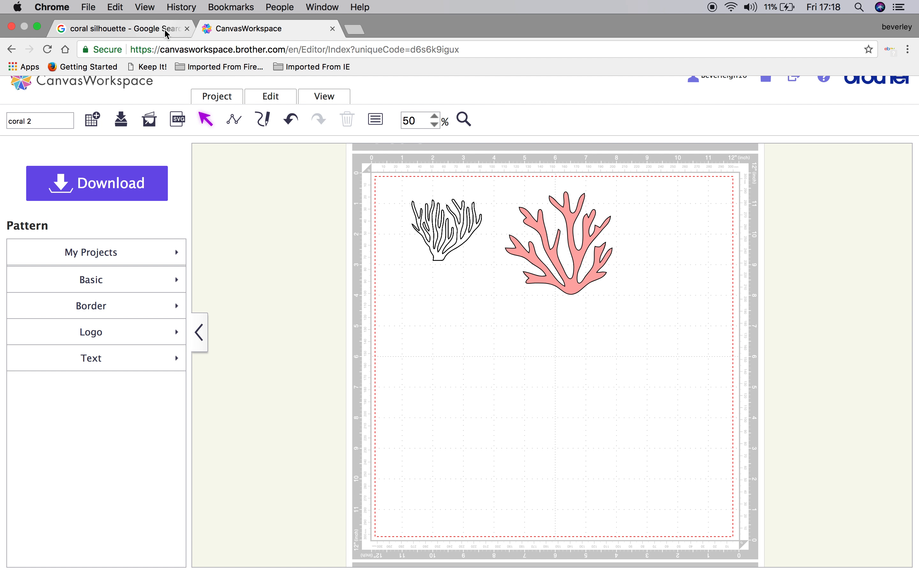
left_click(164, 29)
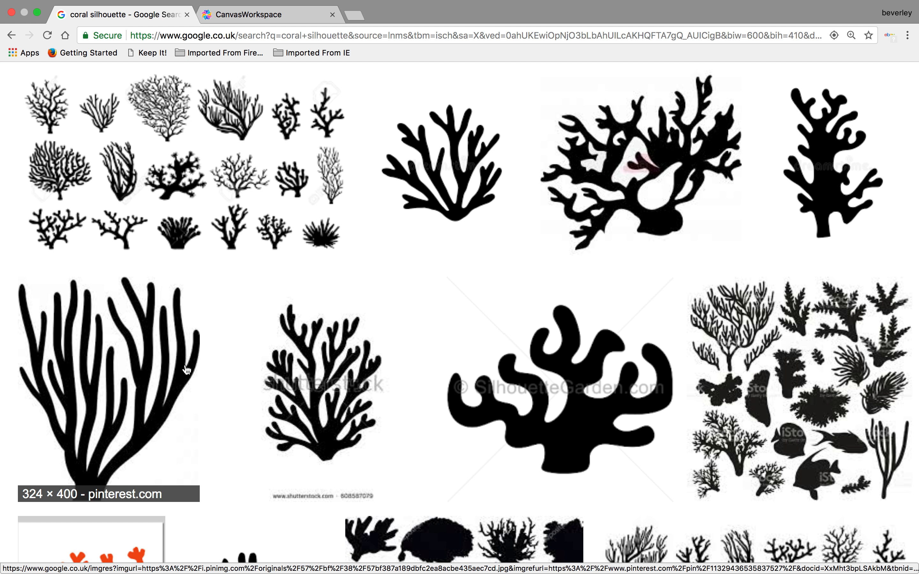
scroll(186, 371, "down", 7)
scroll(182, 386, "up", 5)
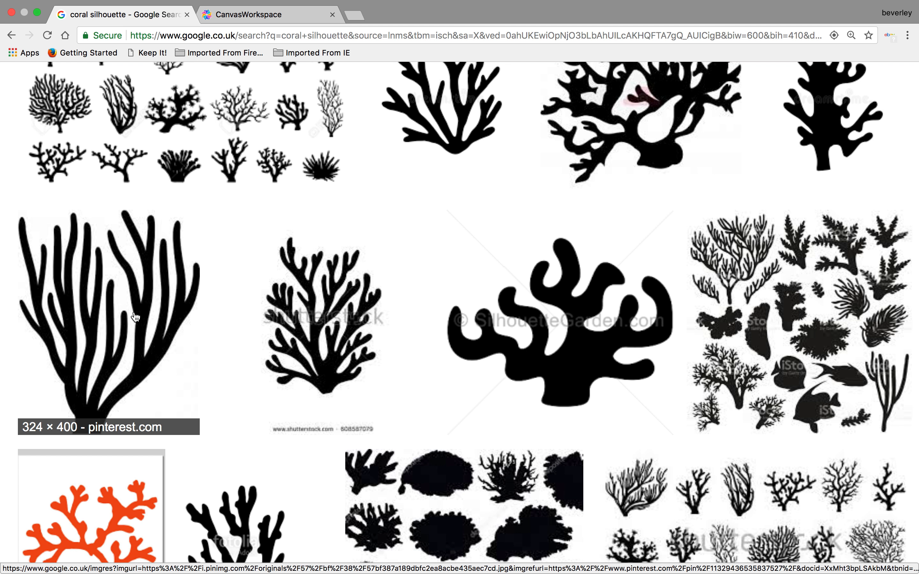
scroll(352, 198, "up", 2)
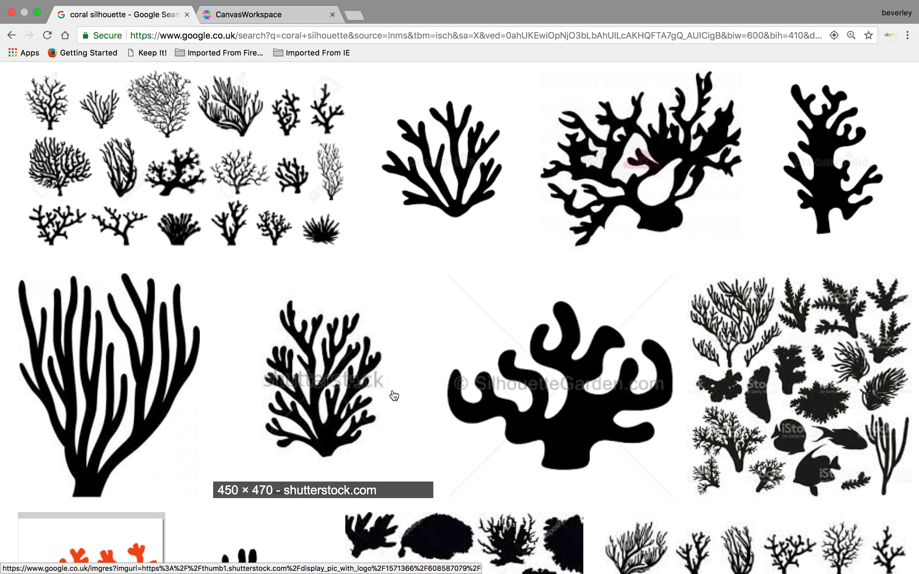
scroll(270, 319, "down", 3)
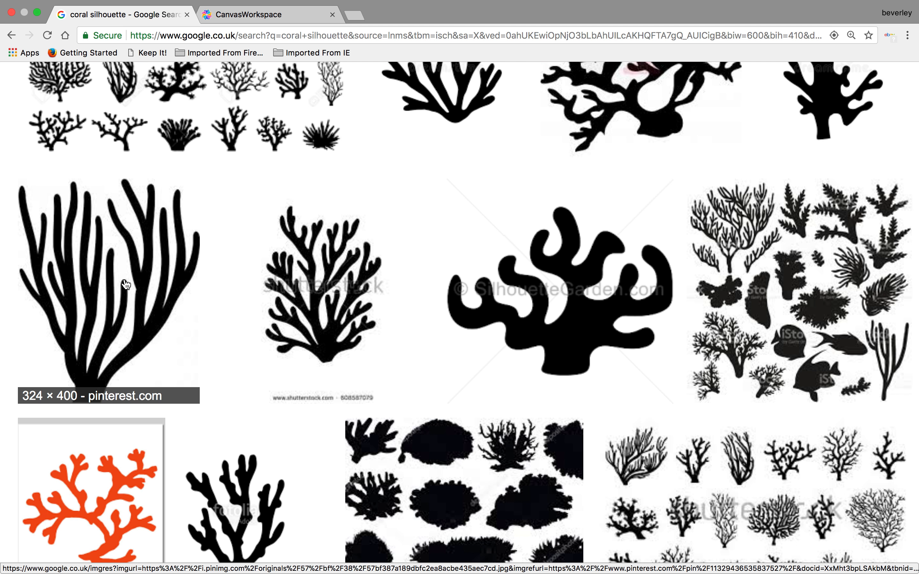
Save the tall branching coral image from pinterest.com to the Desktop as "coral 2" in JPEG format, replacing the existing file.
right_click(125, 284)
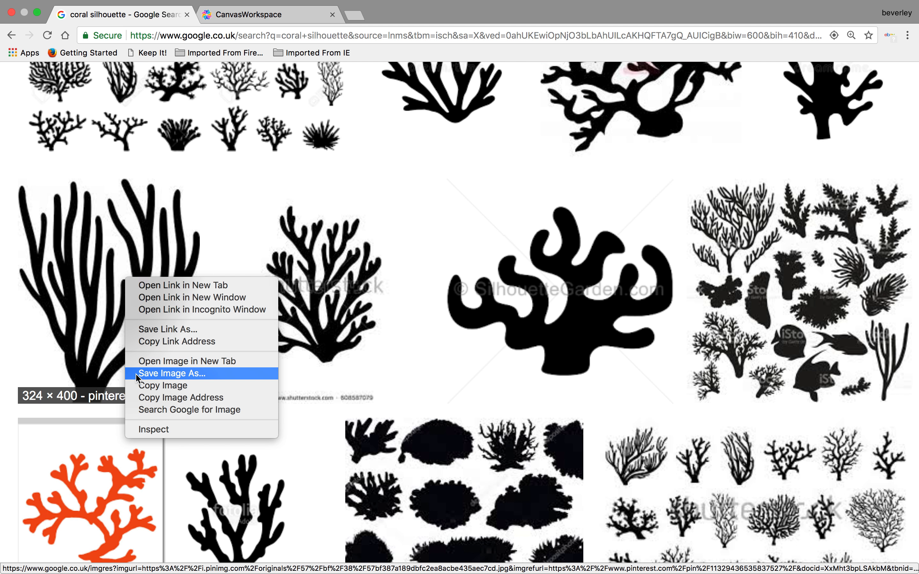
left_click(163, 374)
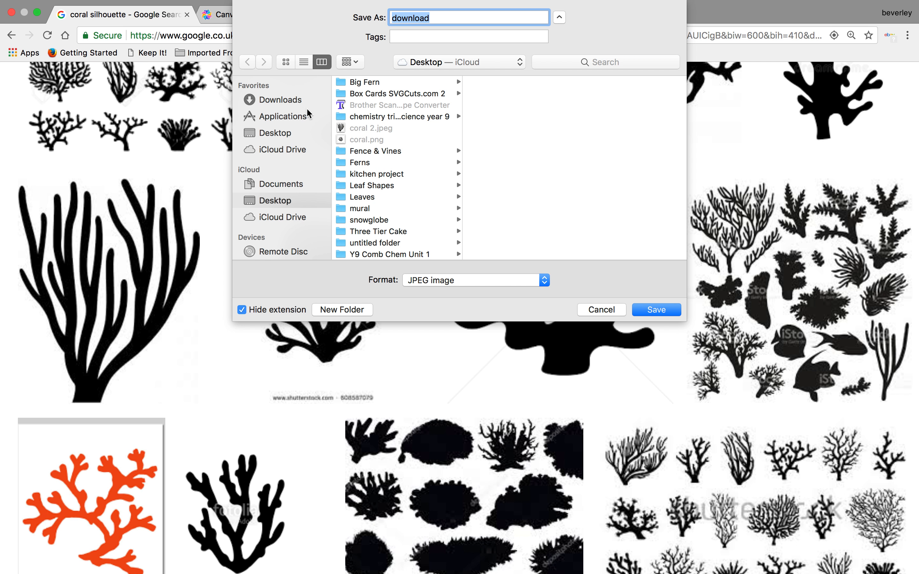
left_click(289, 131)
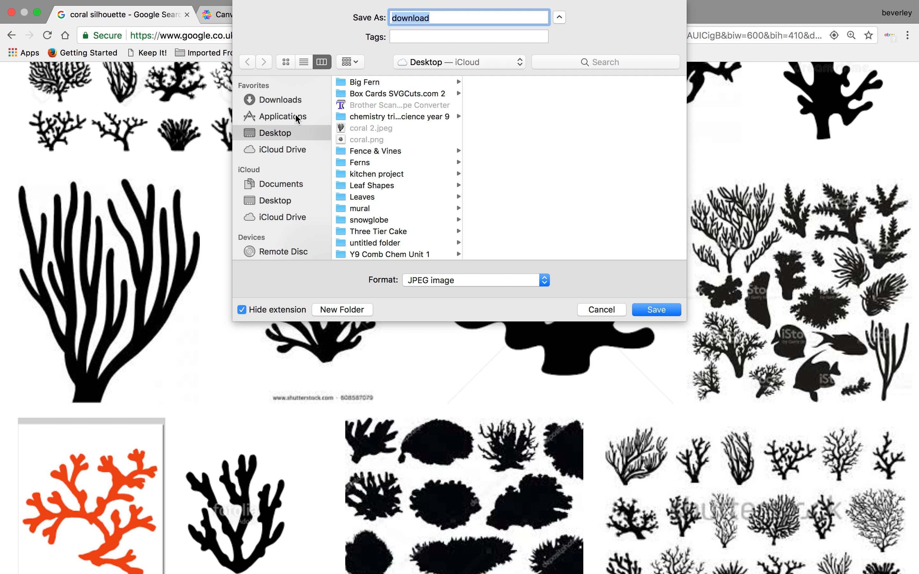
key("Right")
key("BackSpace")
key("BackSpace")
key("BackSpace")
key("BackSpace")
key("BackSpace")
key("BackSpace")
key("BackSpace")
key("BackSpace")
type("coral 2")
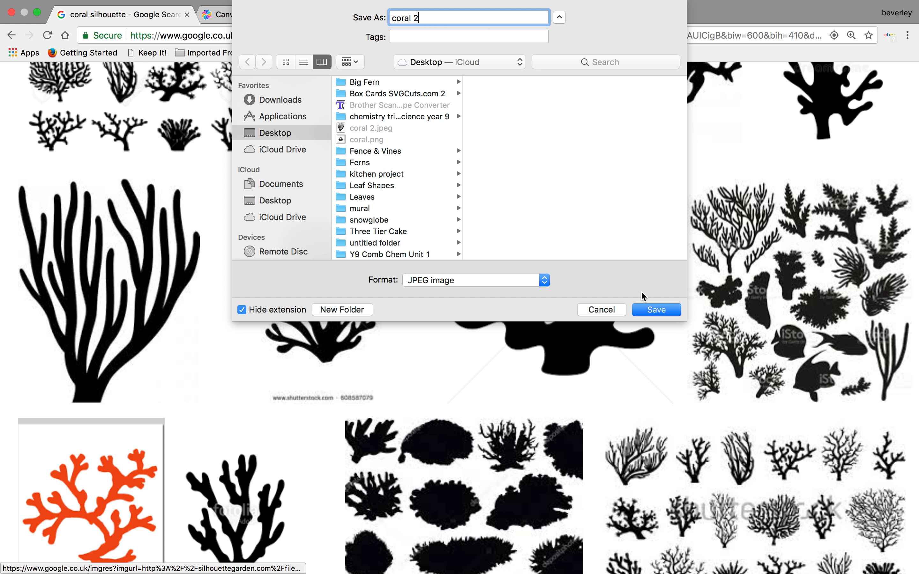
left_click(652, 311)
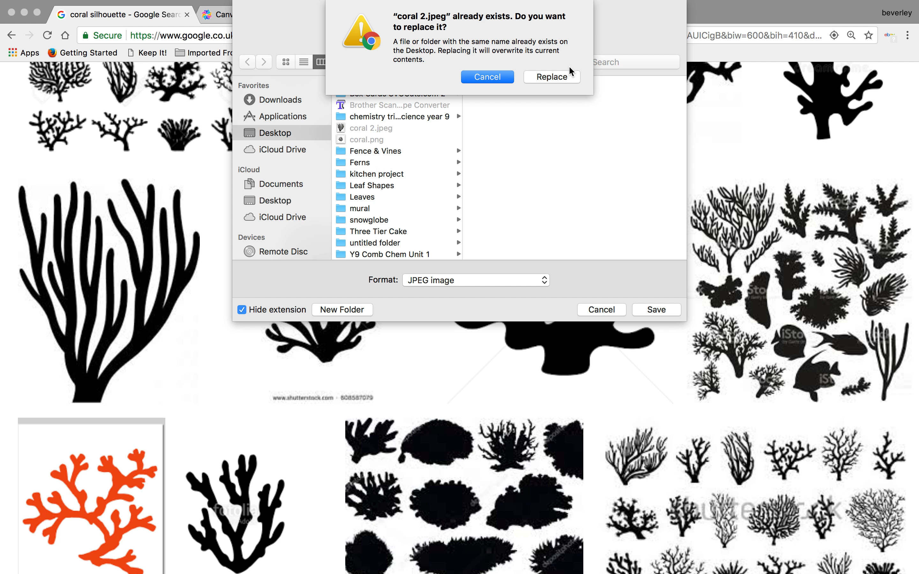
left_click(558, 77)
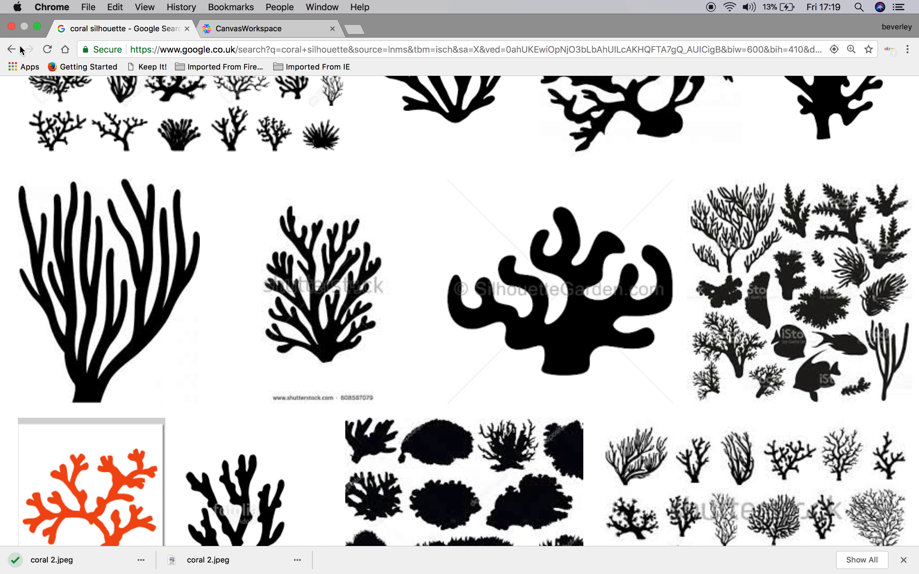
Go back to the general coral silhouette results, reopen the image results and browse them.
left_click(16, 49)
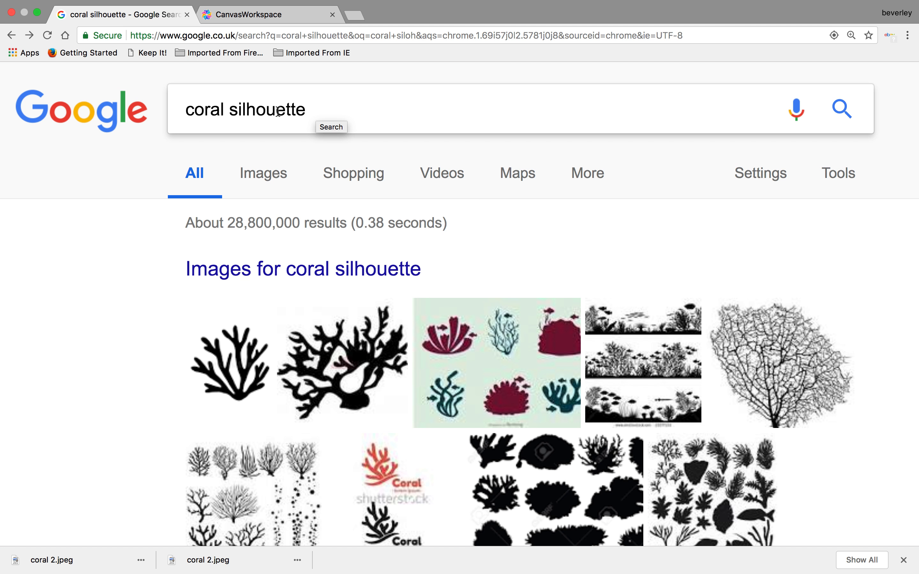
left_click(274, 178)
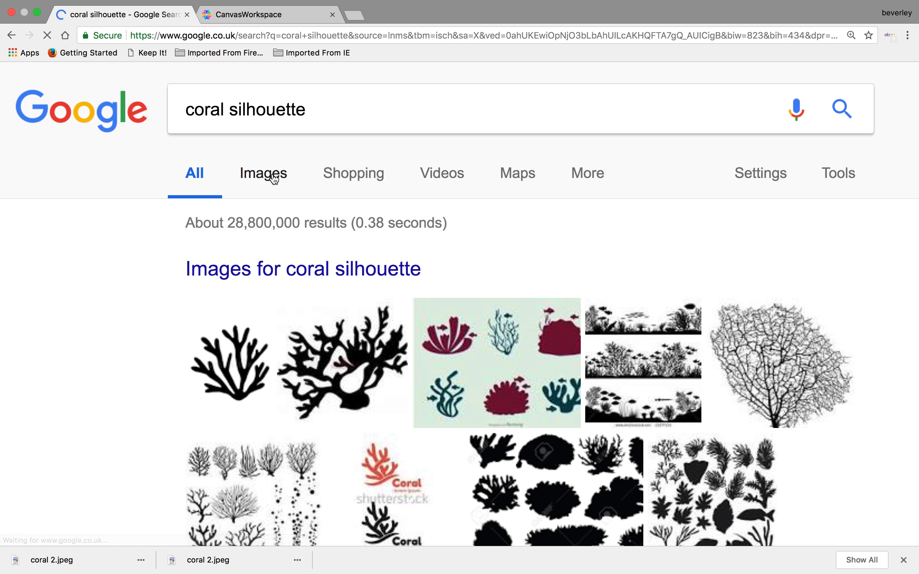
scroll(274, 177, "down", 10)
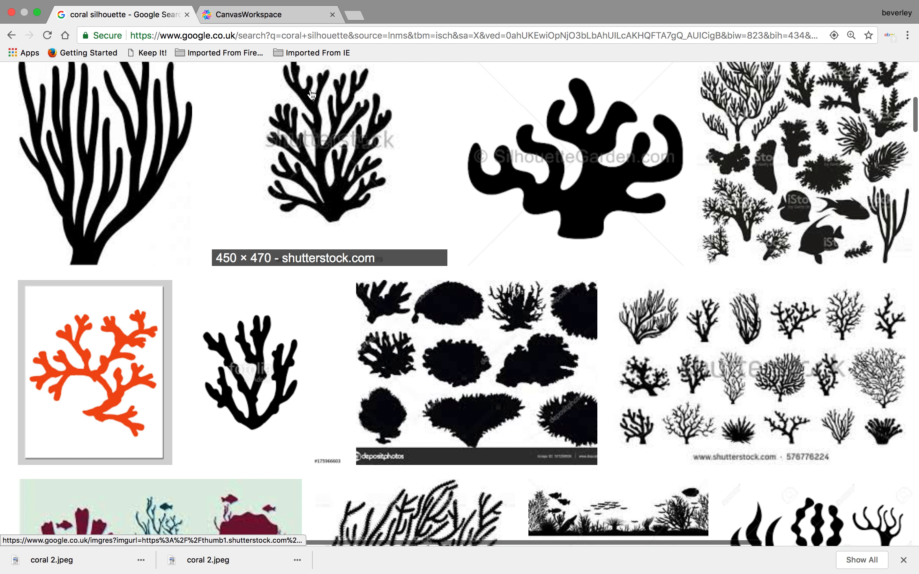
Take the browser out of full screen, minimize it to view the saved coral file on the desktop, and restore it.
left_click(37, 12)
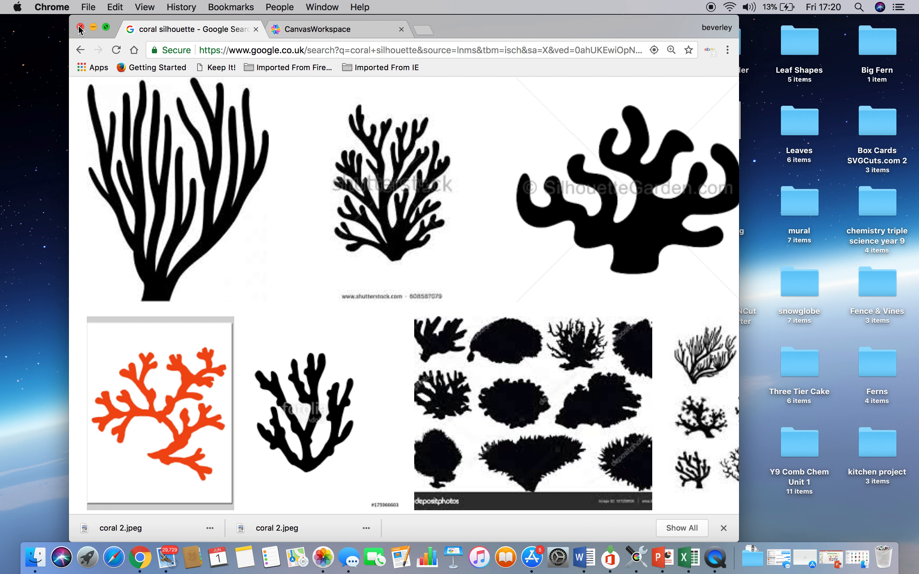
left_click(94, 27)
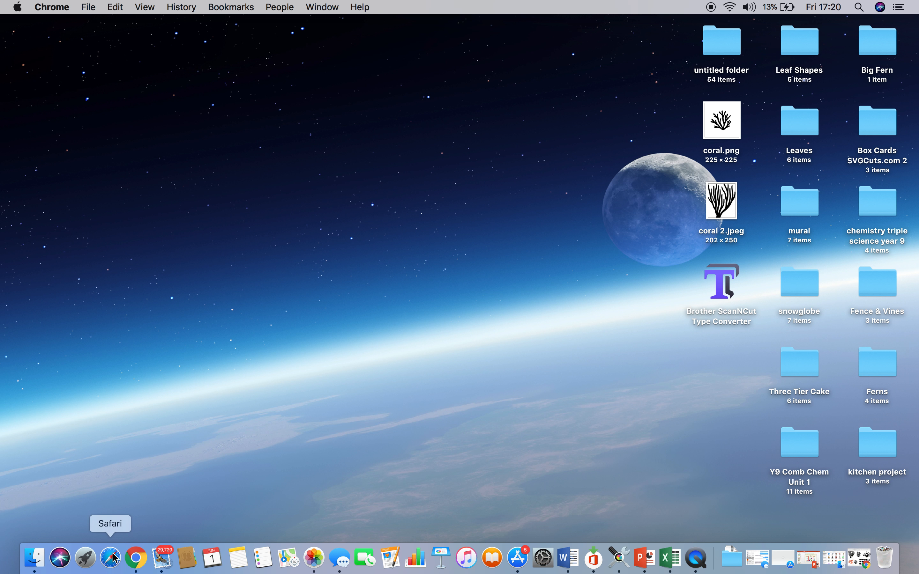
left_click(135, 557)
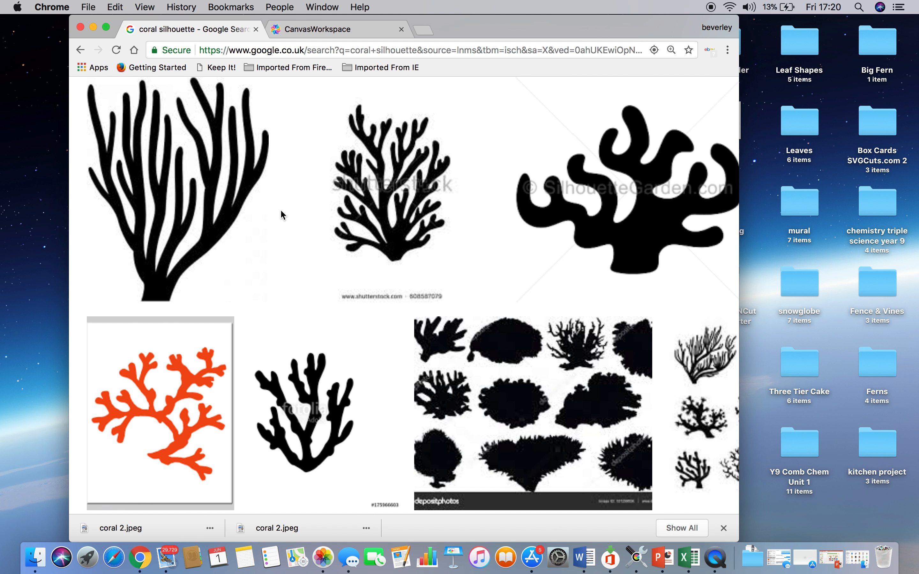
Open a new CanvasWorkspace project at canvasworkspace.brother.com in a new browser tab and show the window full screen.
left_click(424, 30)
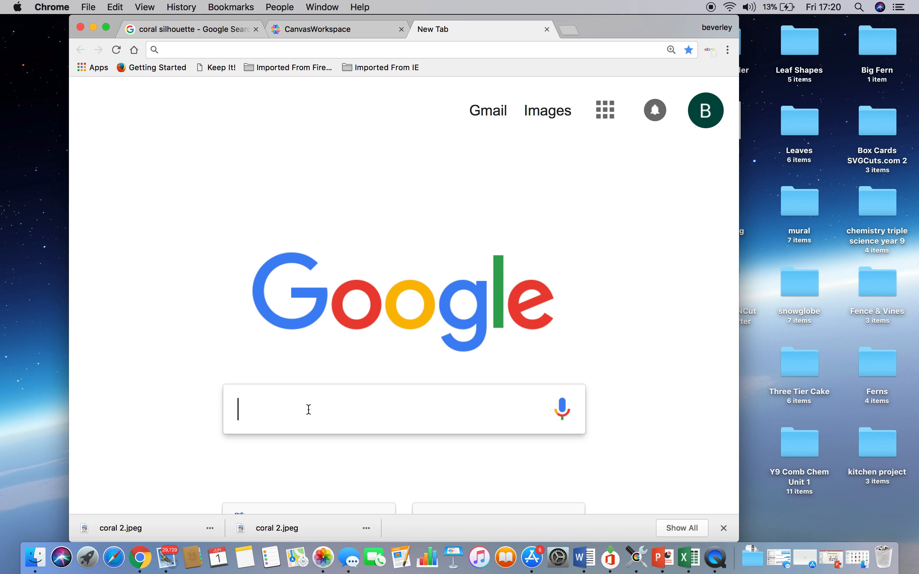
type("can")
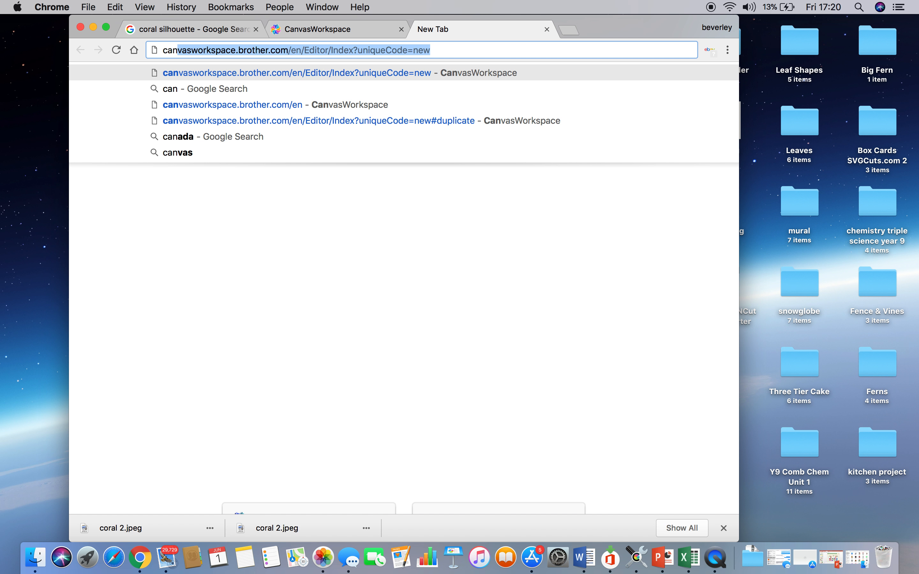
key("Return")
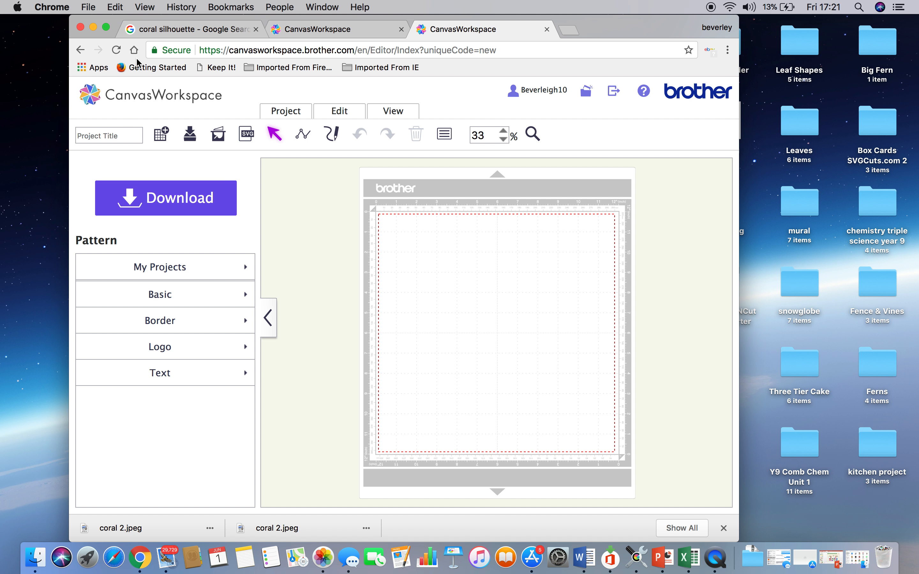
left_click(106, 28)
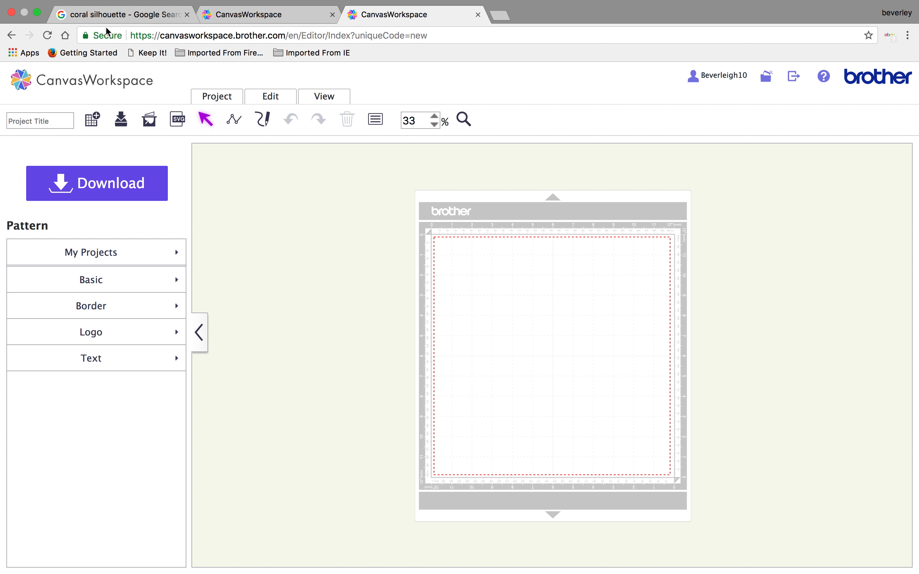
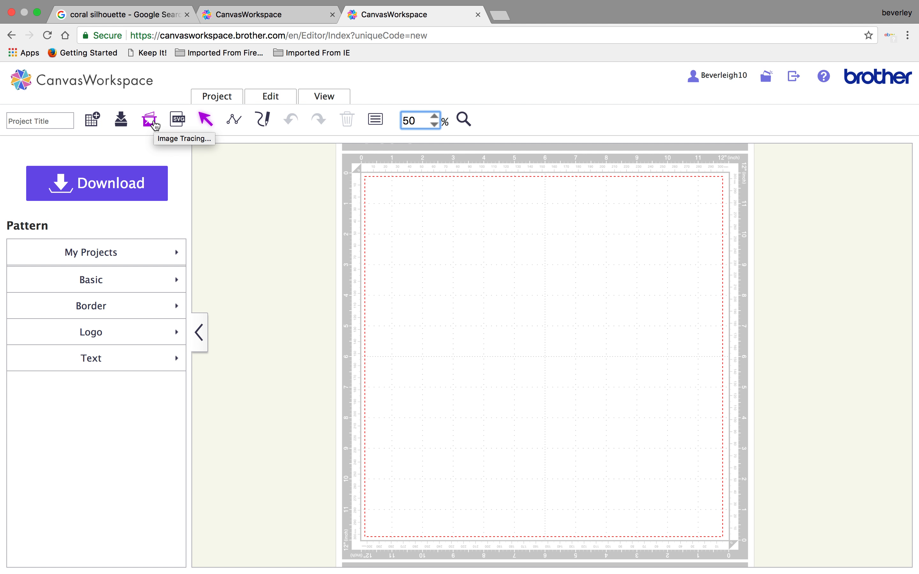
Load coral 2.jpeg from the iCloud Desktop folder as the image for Image Tracing.
left_click(155, 126)
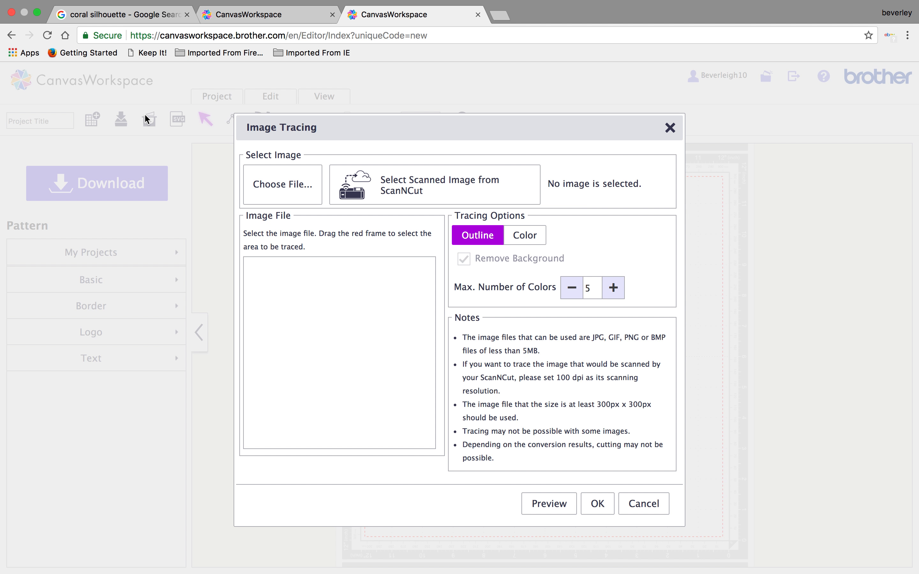
left_click(296, 190)
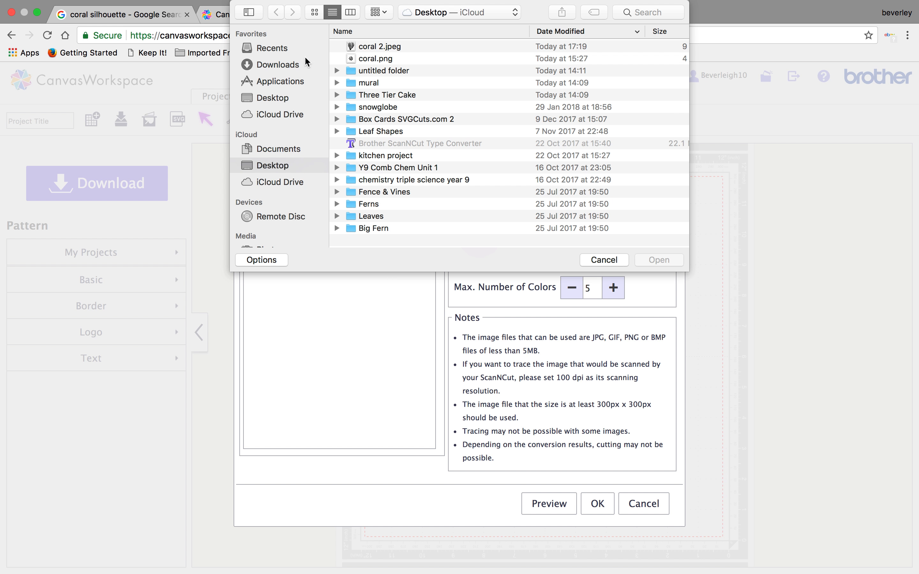
left_click(268, 165)
left_click(370, 49)
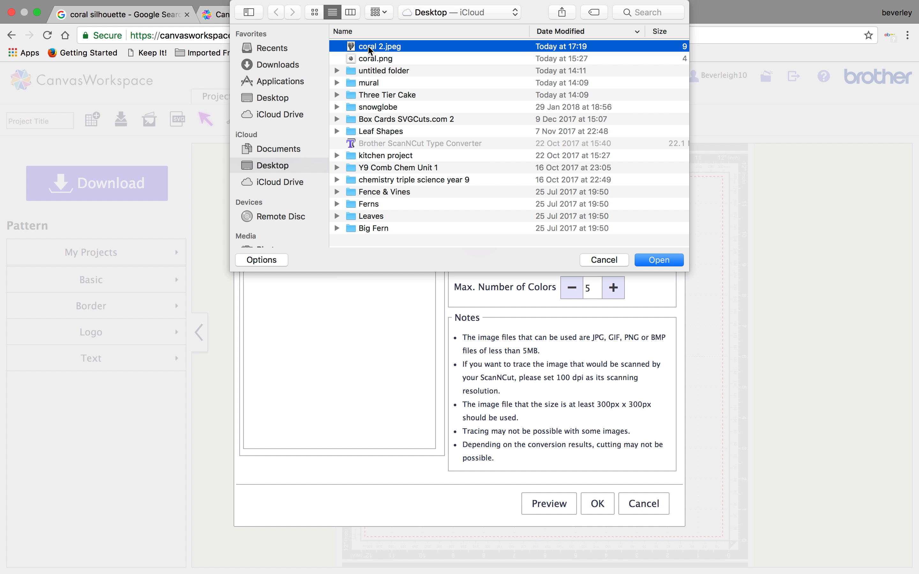
left_click(651, 262)
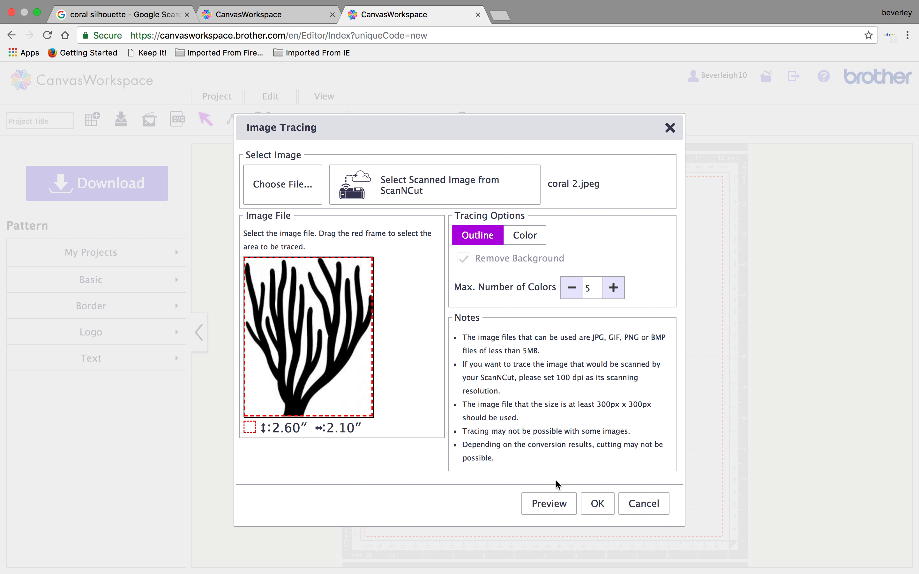
Preview the outline trace of the coral and add it to the mat without pasting the source image.
left_click(552, 506)
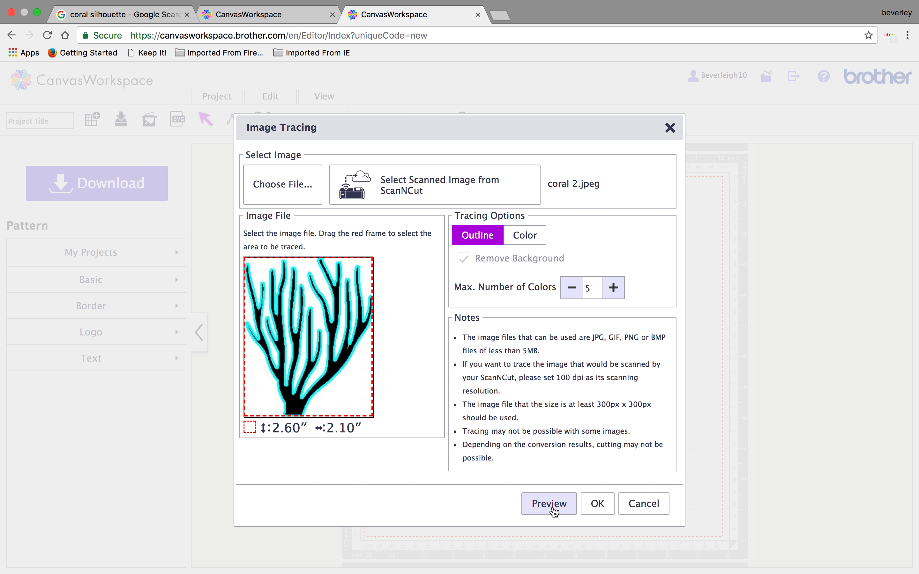
left_click(598, 506)
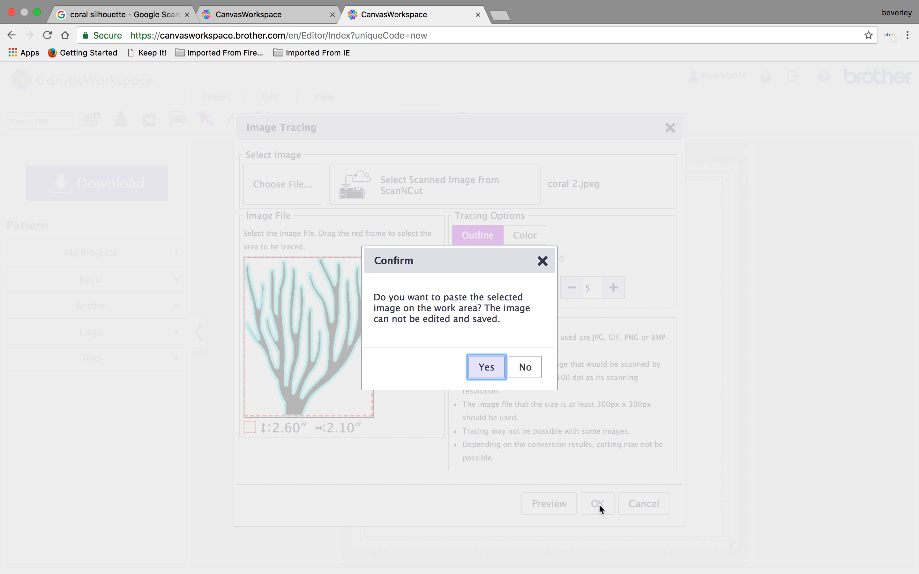
left_click(540, 366)
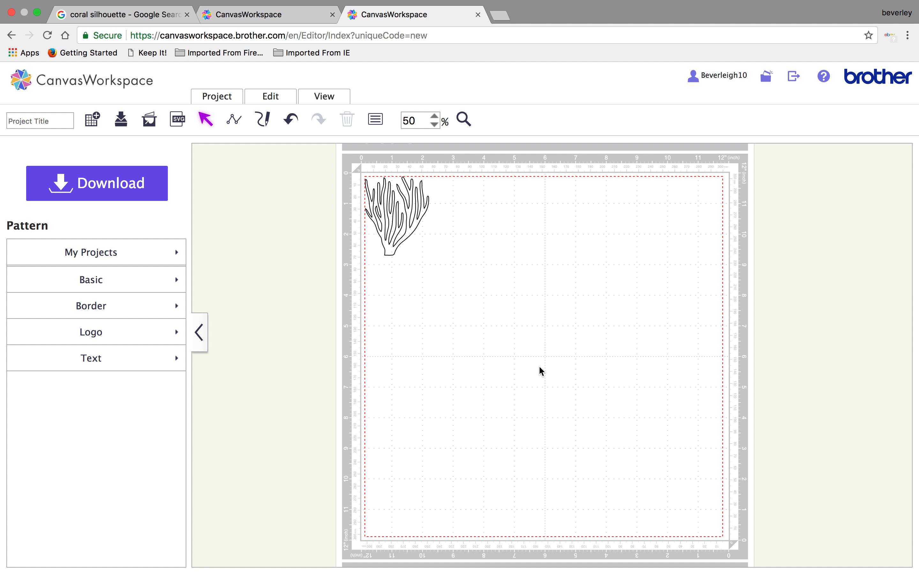
Move the traced coral inward from the mat's corner and enlarge it proportionally to about 4.15 inches high by 3.36 inches wide.
left_click(400, 215)
left_click_drag(407, 206, 455, 240)
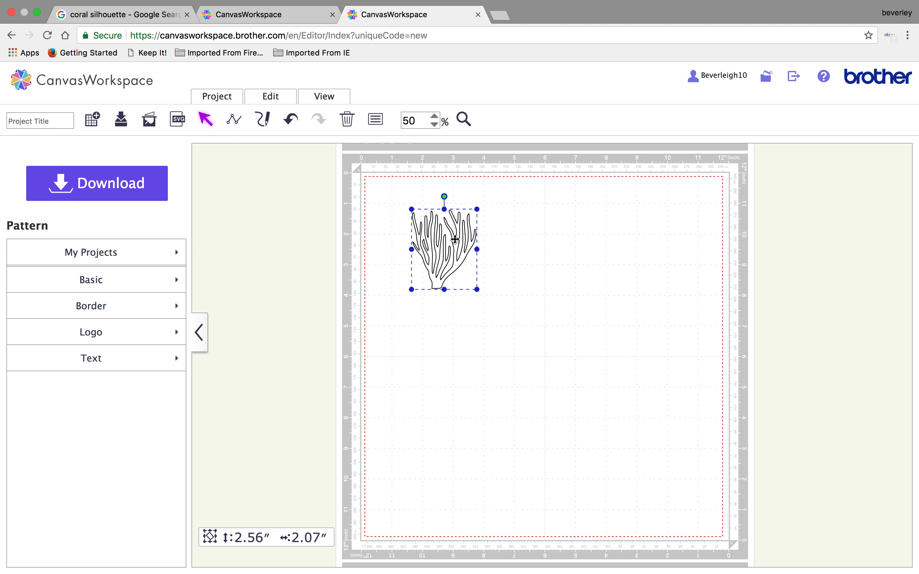
left_click(477, 290)
left_click_drag(477, 289, 517, 339)
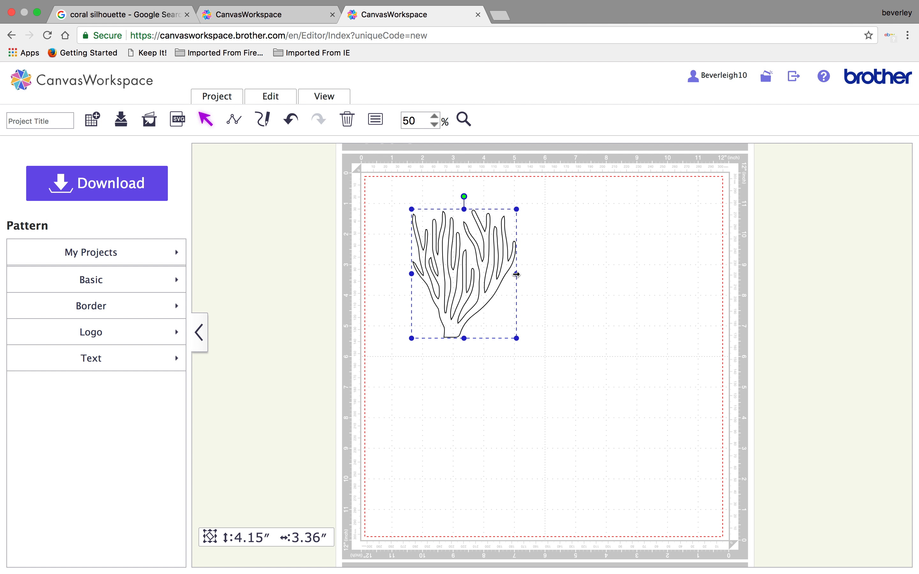
Stretch the coral's height and width separately to about 5.53 inches high by 3.88 inches wide.
mouse_move(517, 273)
left_mouse_down()
mouse_move(638, 277)
mouse_move(516, 274)
left_mouse_up()
left_click_drag(464, 339, 470, 381)
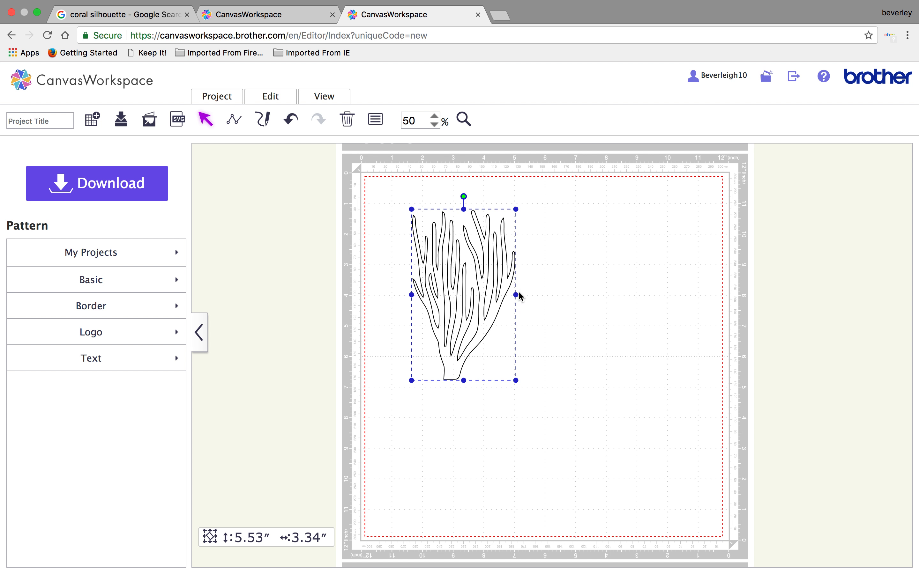
left_click_drag(517, 296, 537, 295)
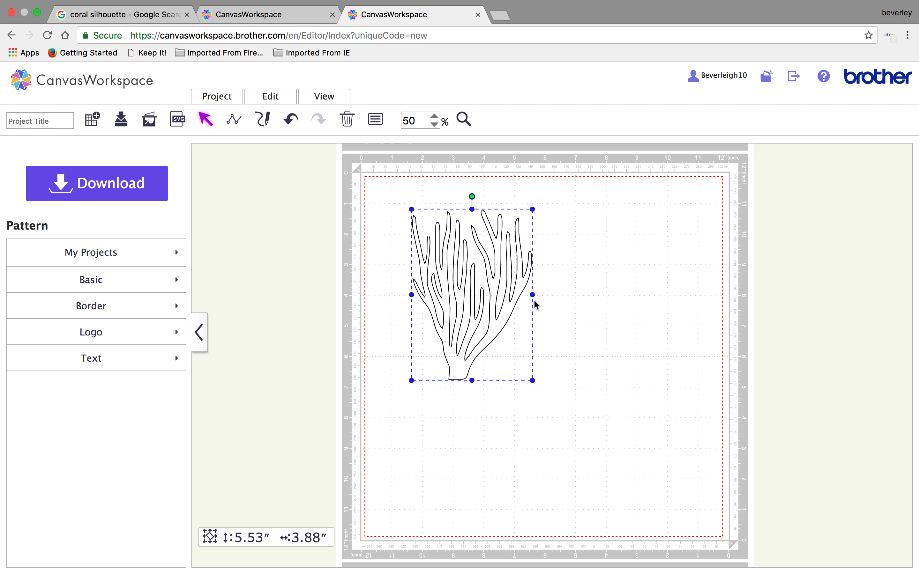
Undo the coral's stretching, enlargement and move.
left_click(293, 121)
left_click(293, 122)
left_click(298, 123)
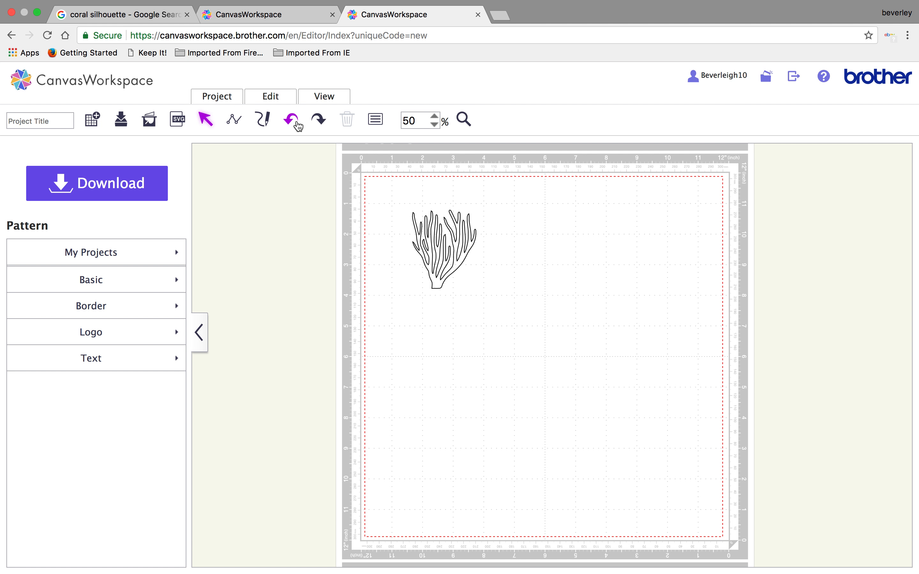
left_click(297, 121)
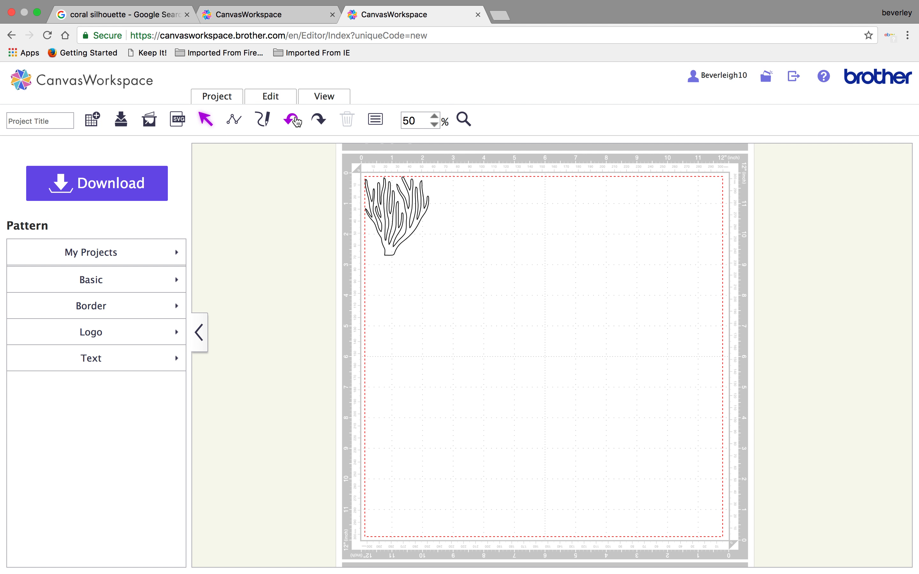
Move the traced coral inward from the mat's corner to about 1.8 inches across and 2.5 inches down, and deselect it.
left_click(406, 227)
left_click_drag(406, 224, 464, 289)
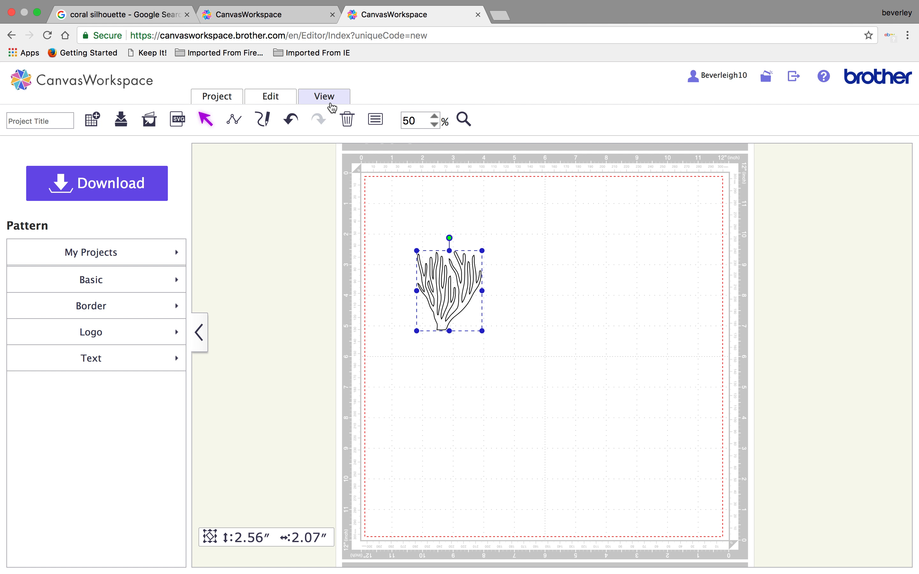
left_click(588, 334)
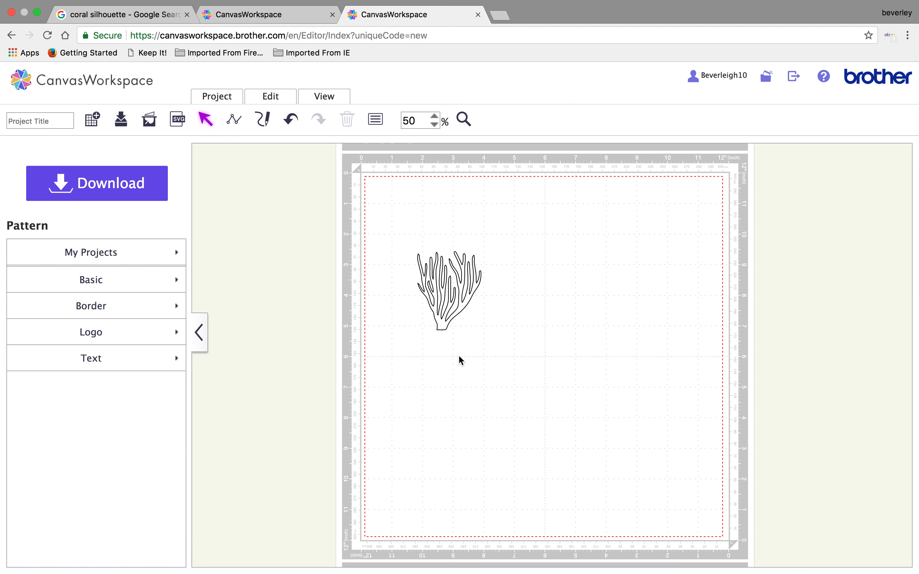
Rotate the coral slightly counterclockwise by its rotation handle and undo the rotation.
left_click(454, 303)
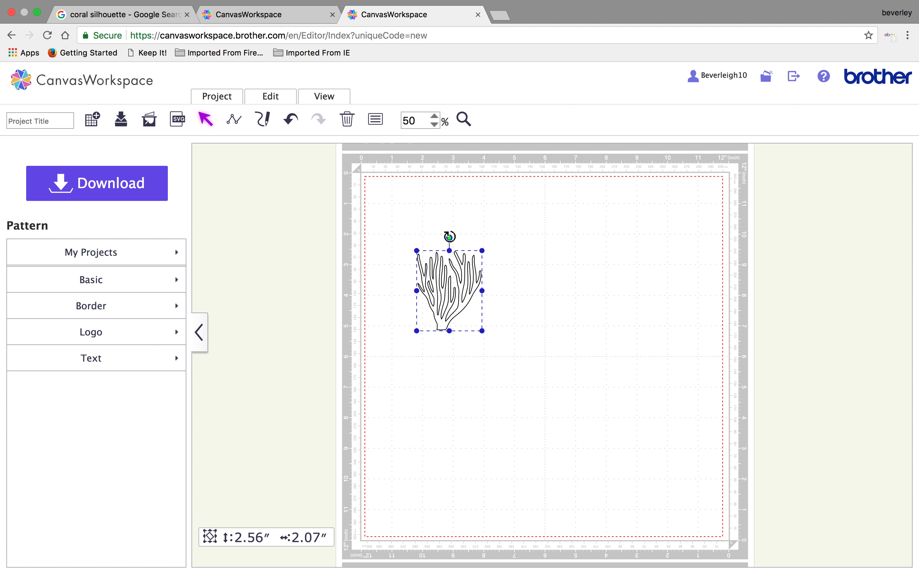
mouse_move(449, 238)
left_mouse_down()
mouse_move(511, 268)
mouse_move(478, 355)
mouse_move(342, 283)
mouse_move(440, 246)
left_mouse_up()
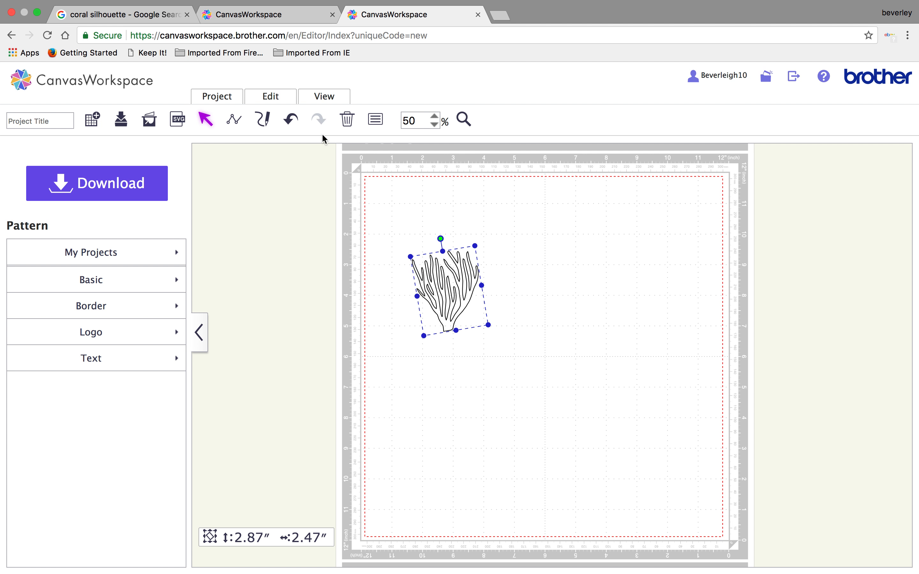
left_click(291, 121)
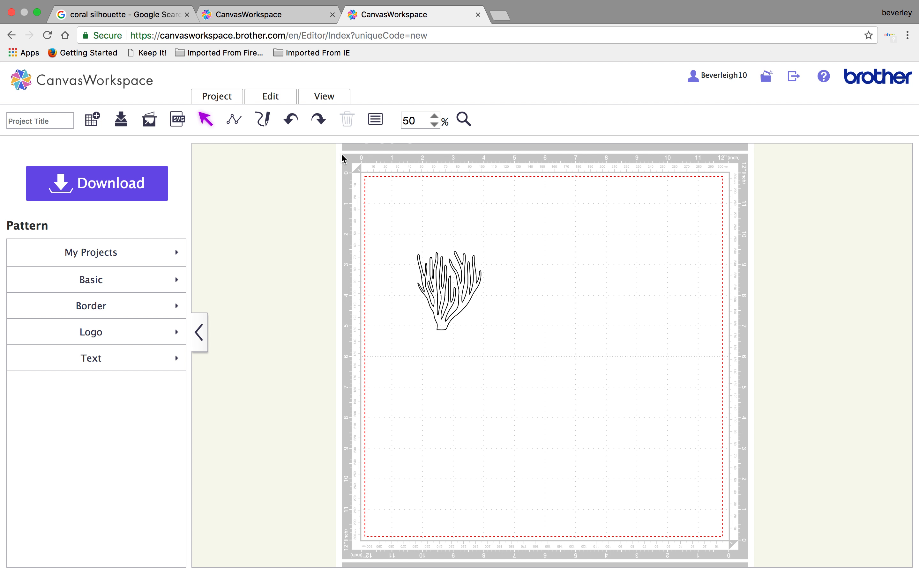
Select the coral by enclosing it in a selection box and show its properties clear of the shape.
left_click(446, 322)
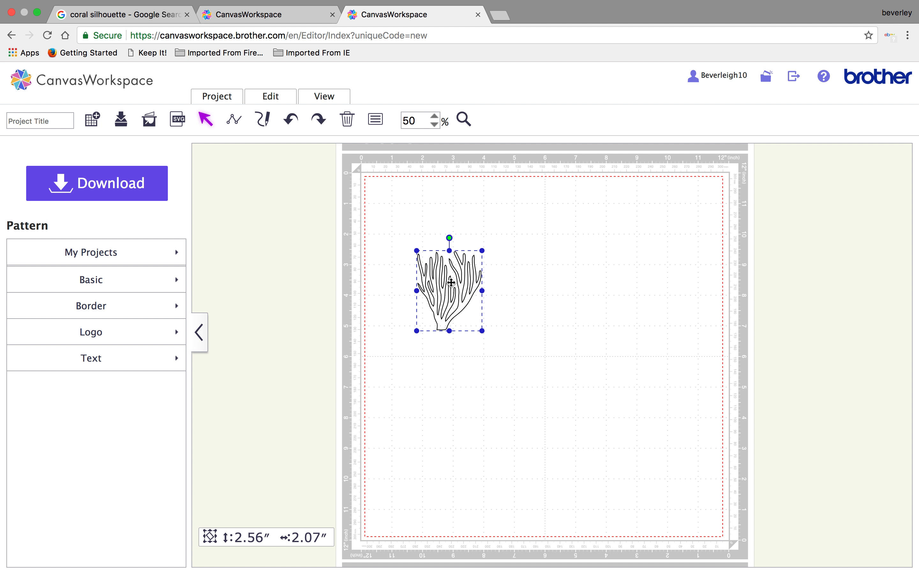
left_click(569, 366)
left_click(460, 307)
left_click(551, 335)
left_click_drag(398, 244, 516, 369)
left_click(332, 108)
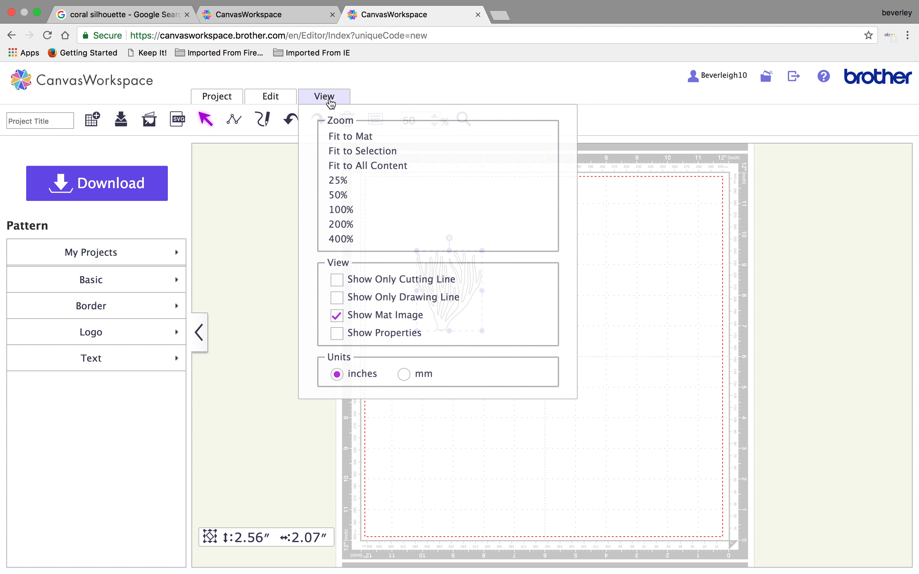
left_click(412, 335)
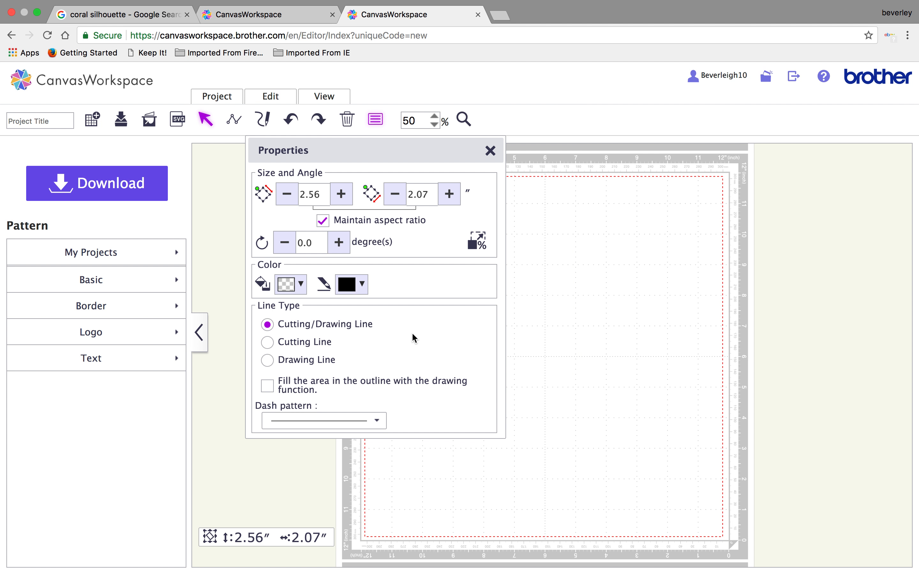
left_click_drag(371, 152, 718, 151)
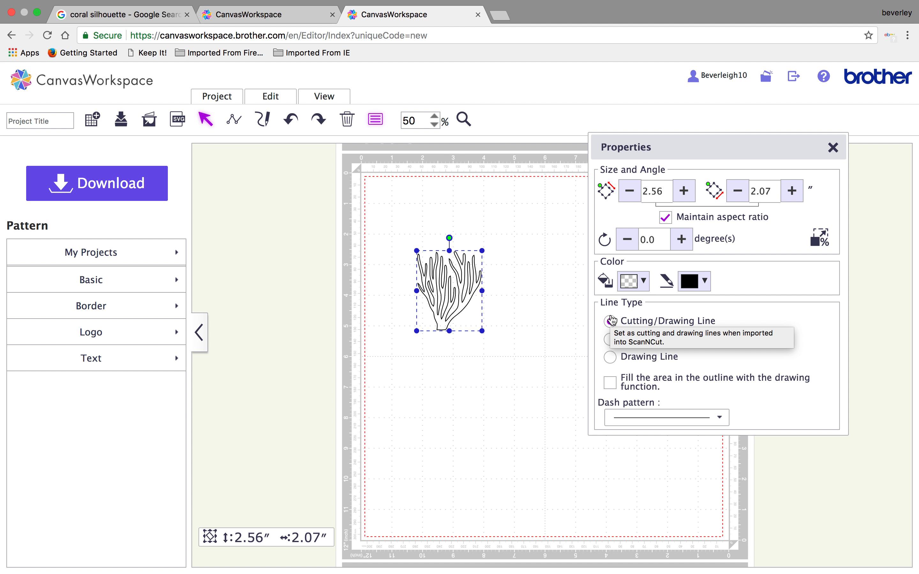
Stop maintaining the coral's aspect ratio and set its size to 2 inches high by 3 inches wide.
left_click(669, 222)
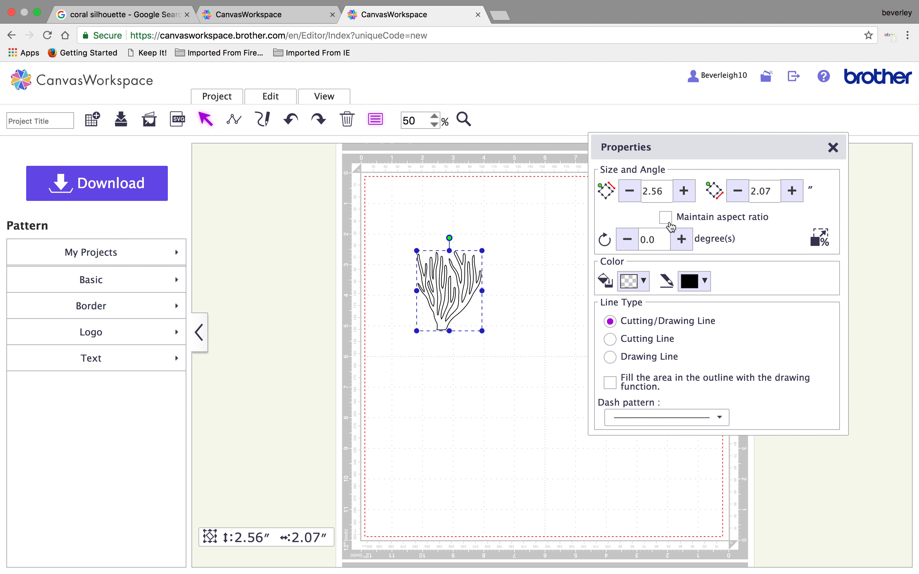
left_click(665, 191)
key("BackSpace")
key("BackSpace")
key("BackSpace")
key("BackSpace")
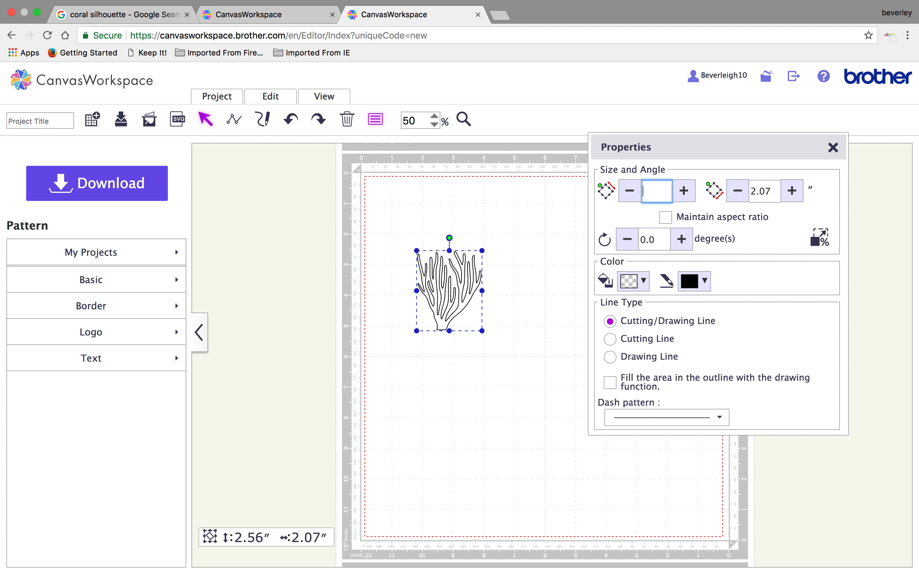
type("2")
left_click(764, 191)
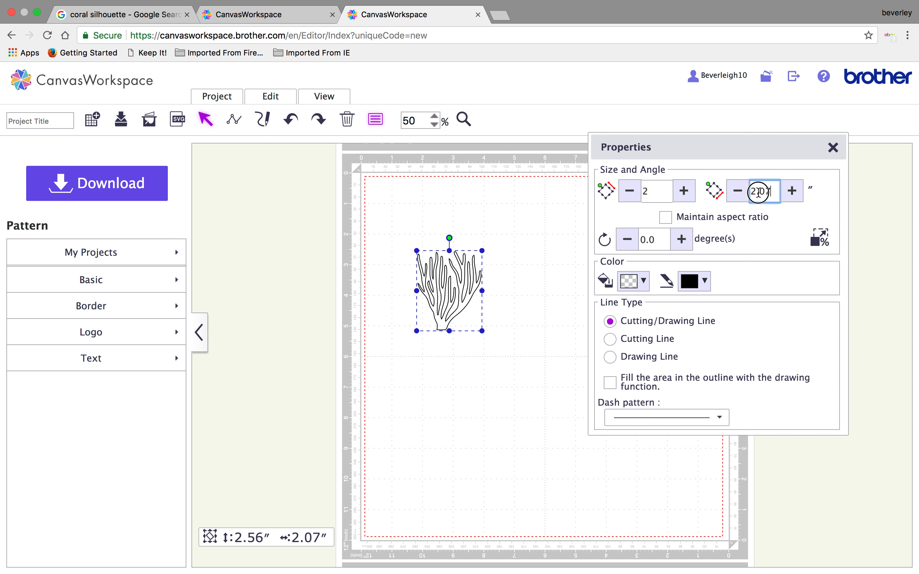
type("3")
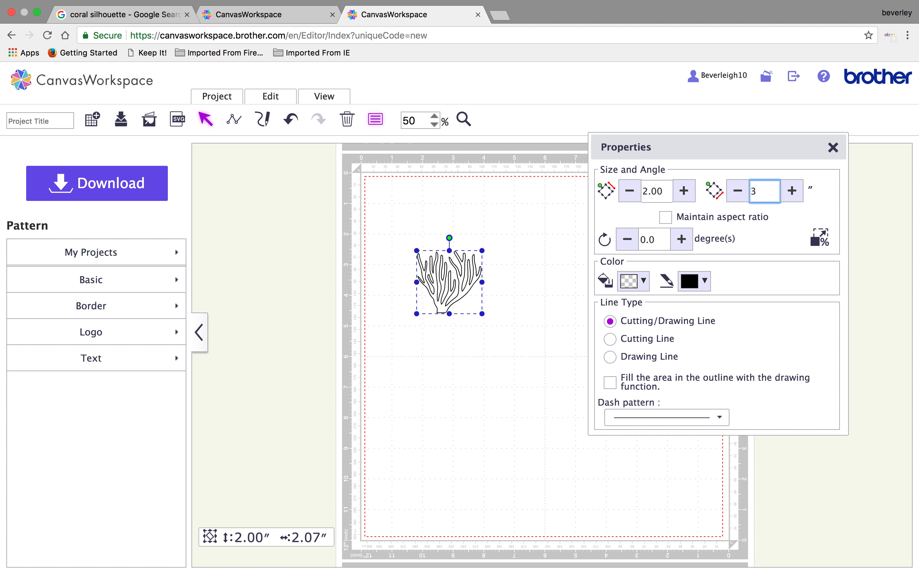
key("Return")
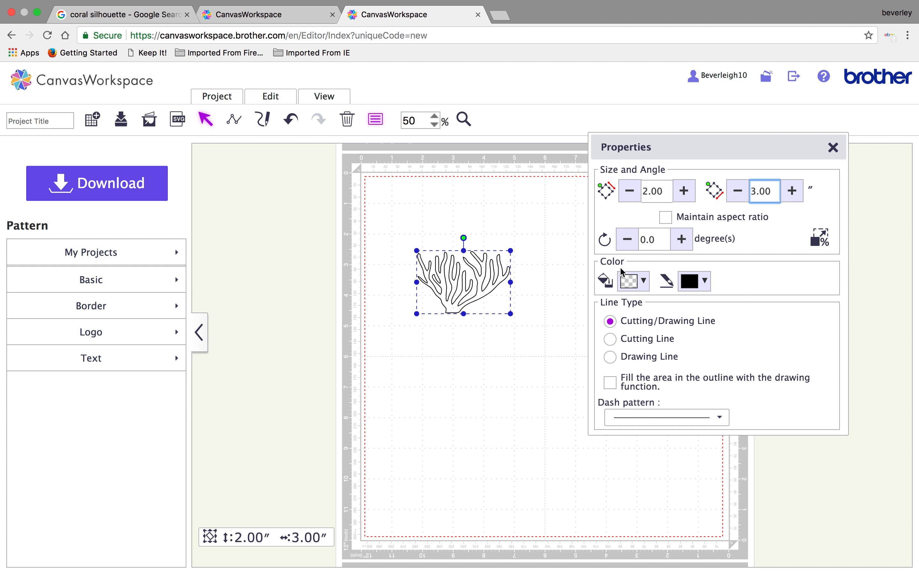
Rotate the coral to 60 degrees, undo that rotation and reselect the coral.
left_click(659, 239)
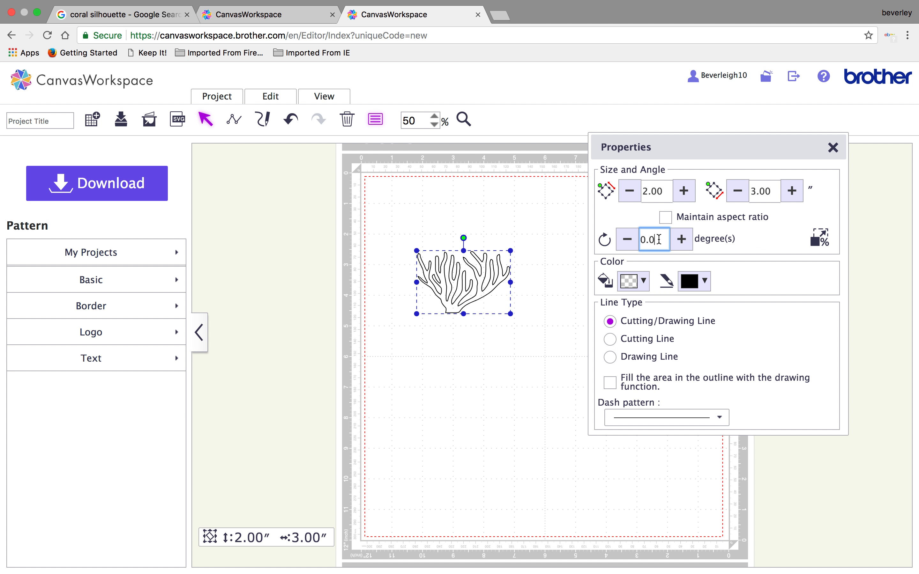
key("BackSpace")
key("BackSpace")
key("BackSpace")
type("60")
key("Return")
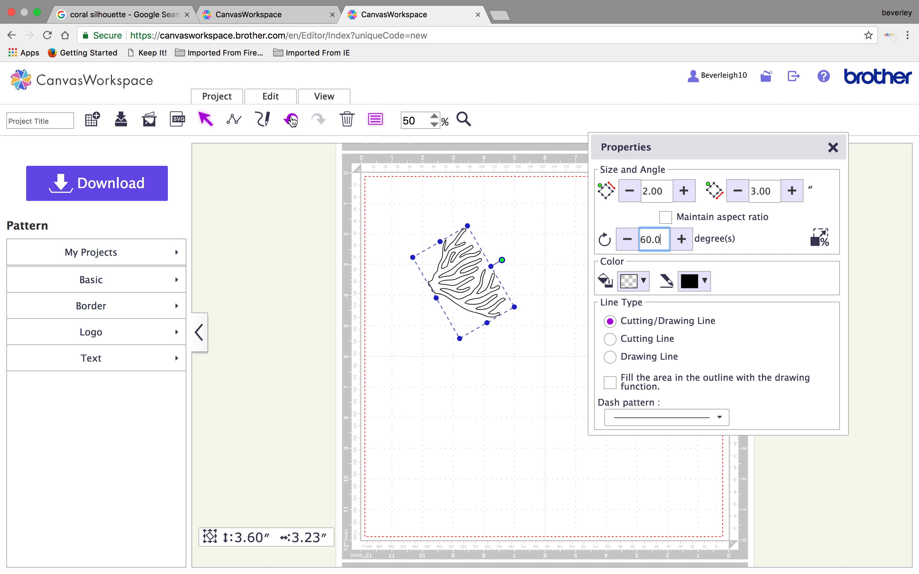
left_click(292, 121)
left_click(457, 299)
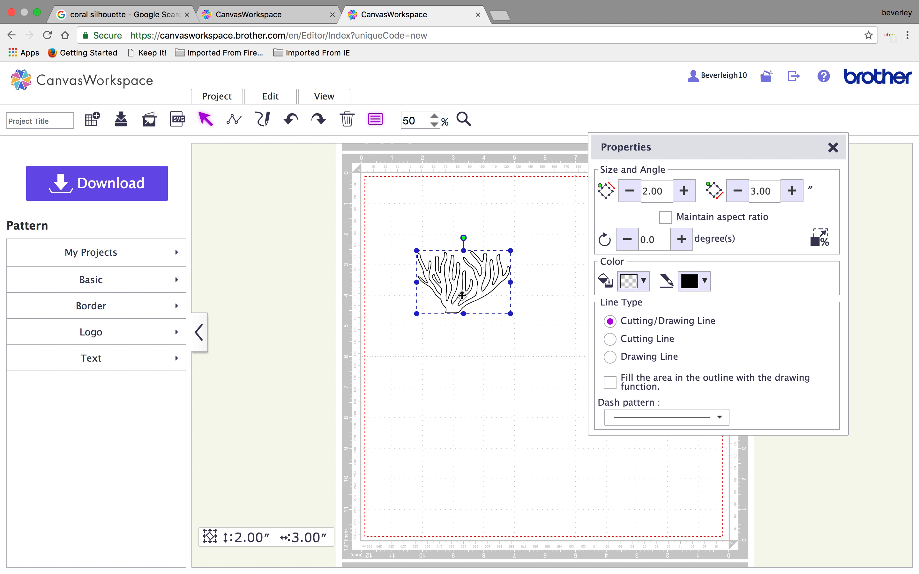
Try an orange fill on the coral and replace it with a light yellow fill.
left_click(643, 289)
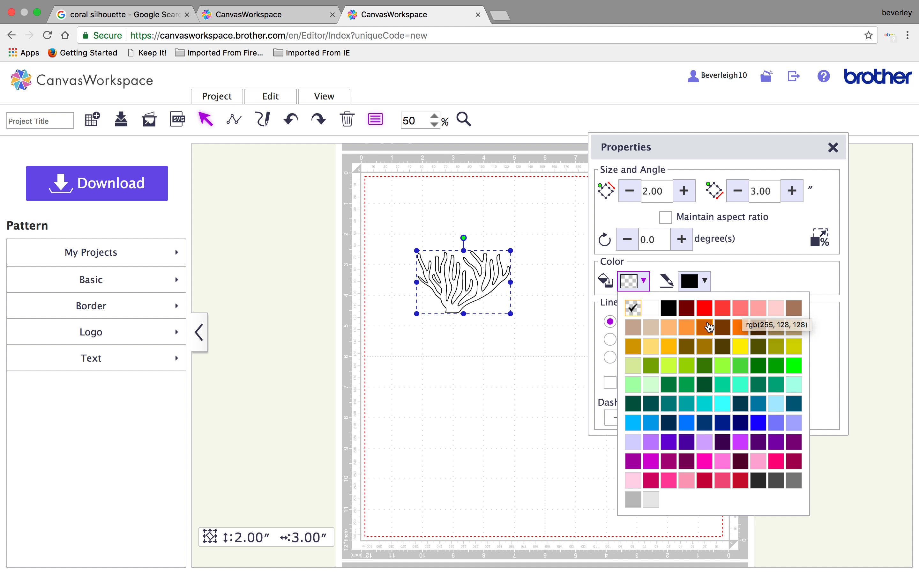
left_click(692, 328)
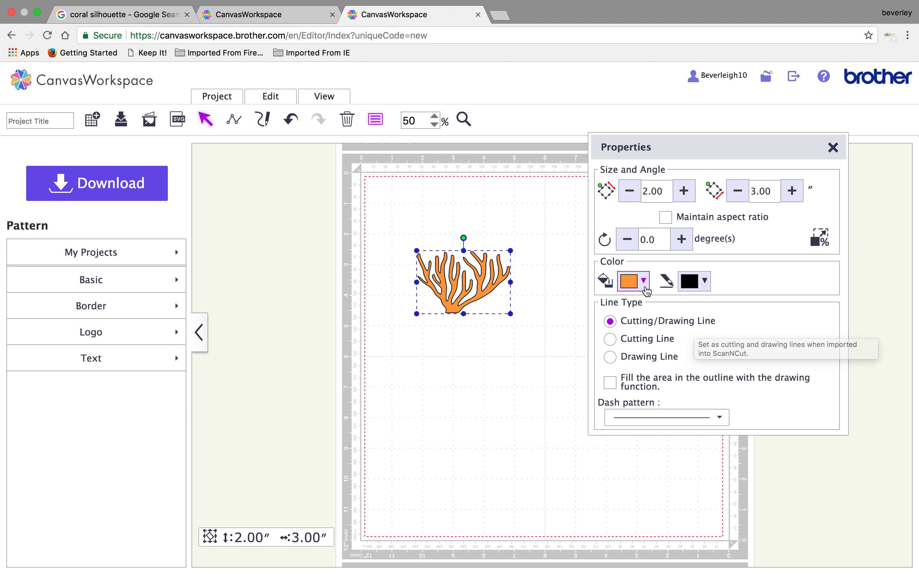
left_click(643, 281)
left_click(649, 352)
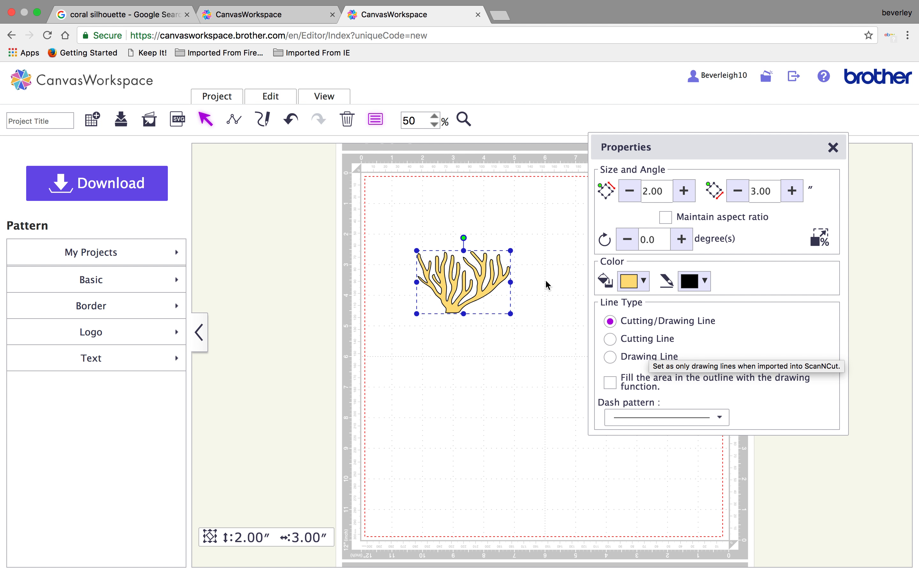
Undo the coral's fill colours, resizing and move, and close its properties.
left_click(299, 121)
left_click(300, 121)
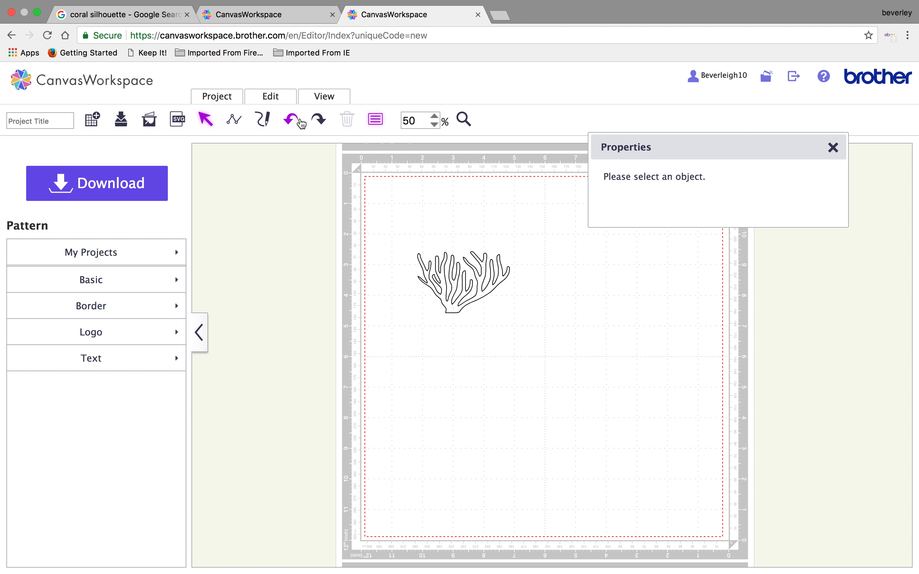
left_click(300, 122)
left_click(300, 122)
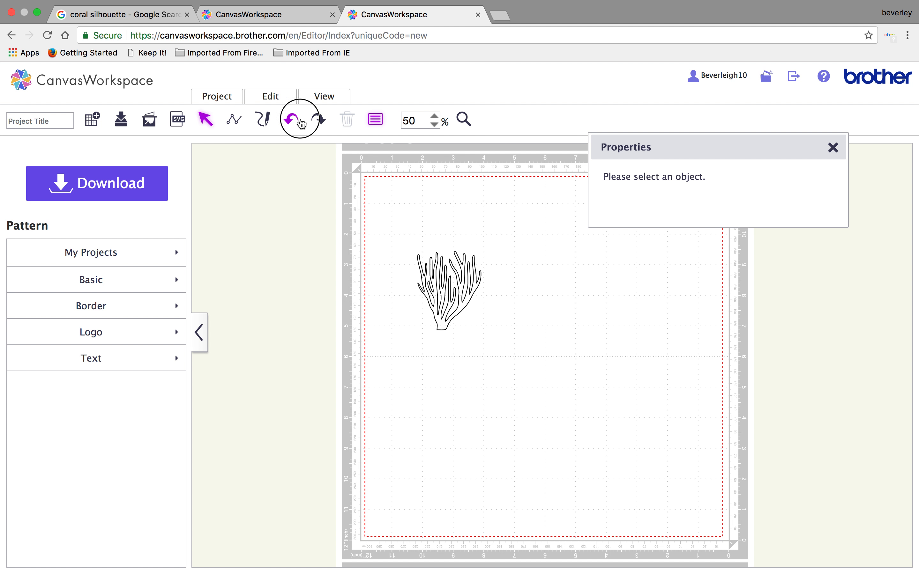
left_click(300, 122)
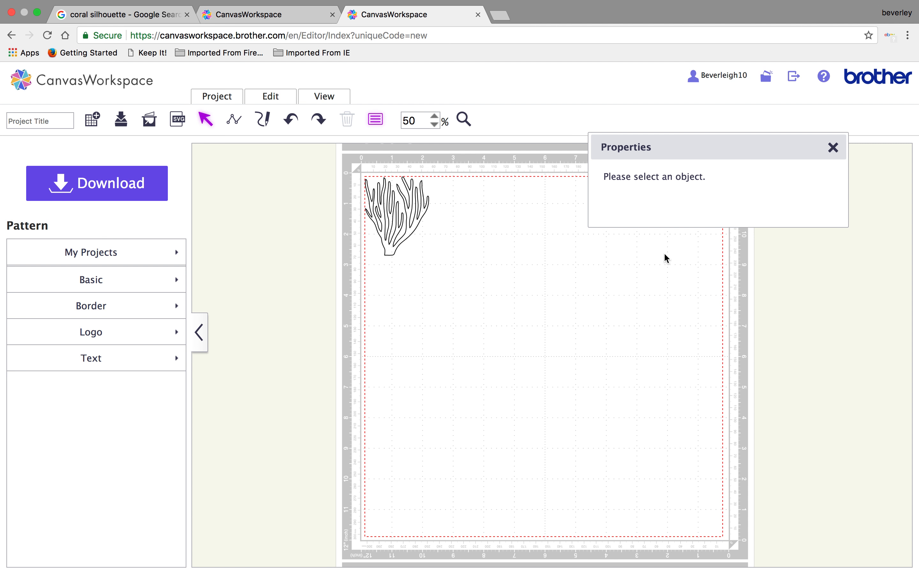
left_click(834, 149)
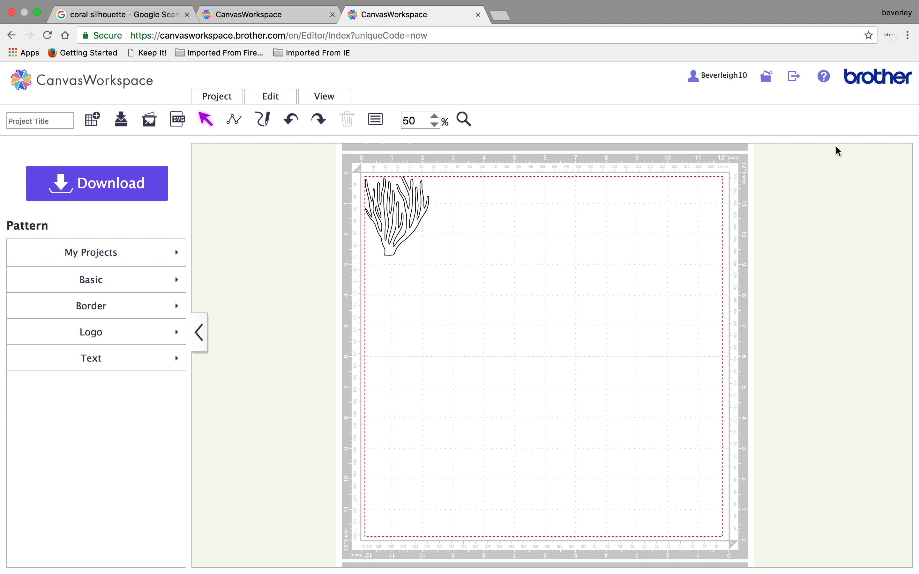
Title the project coral3 and save it, and check it among the saved projects.
left_click(38, 124)
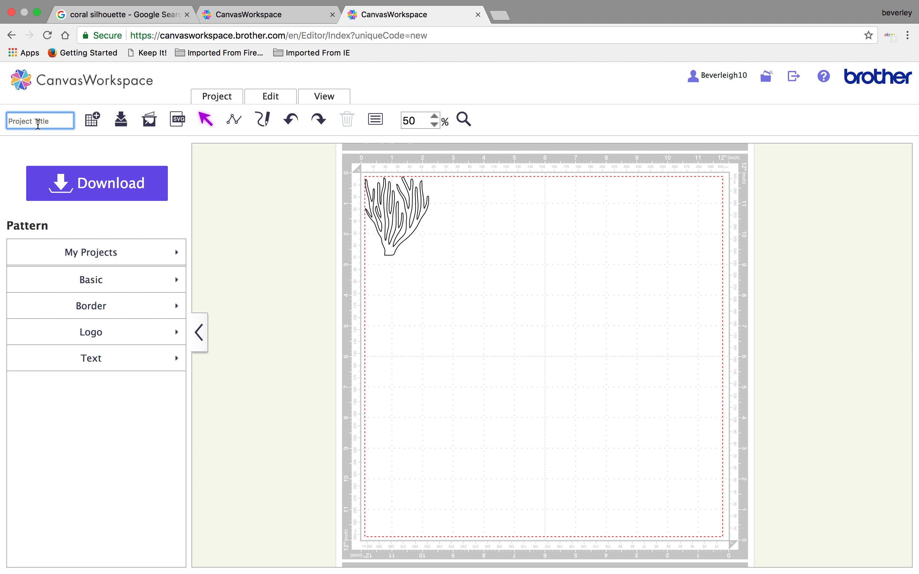
type("coral3")
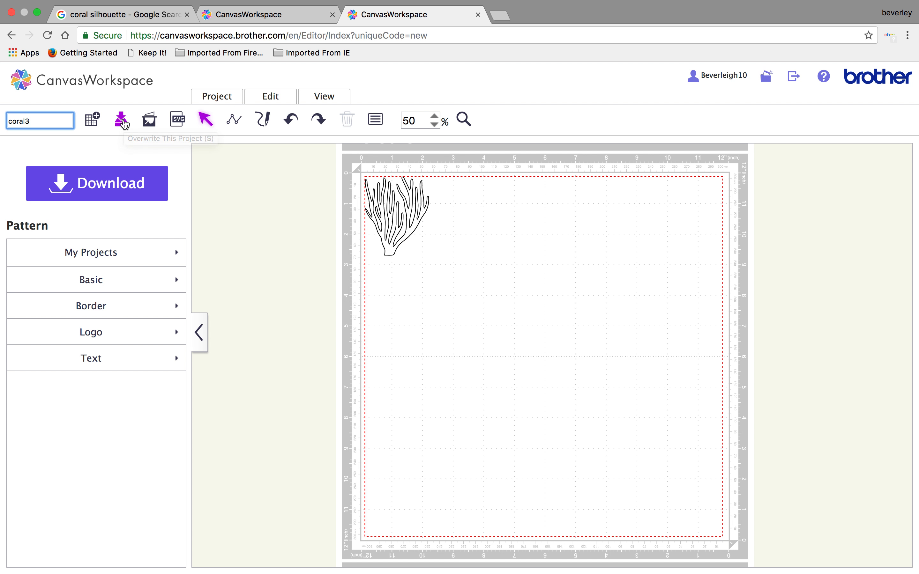
left_click(124, 123)
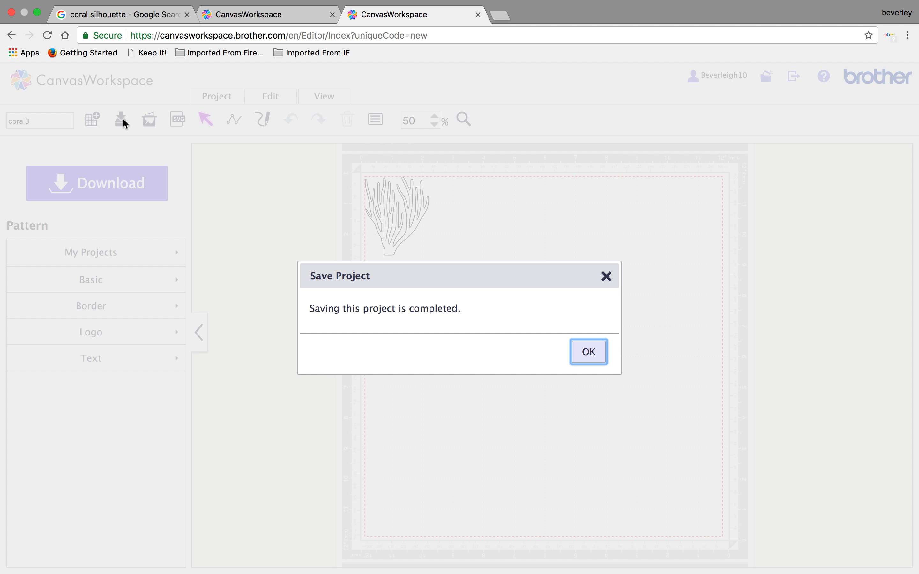
left_click(588, 352)
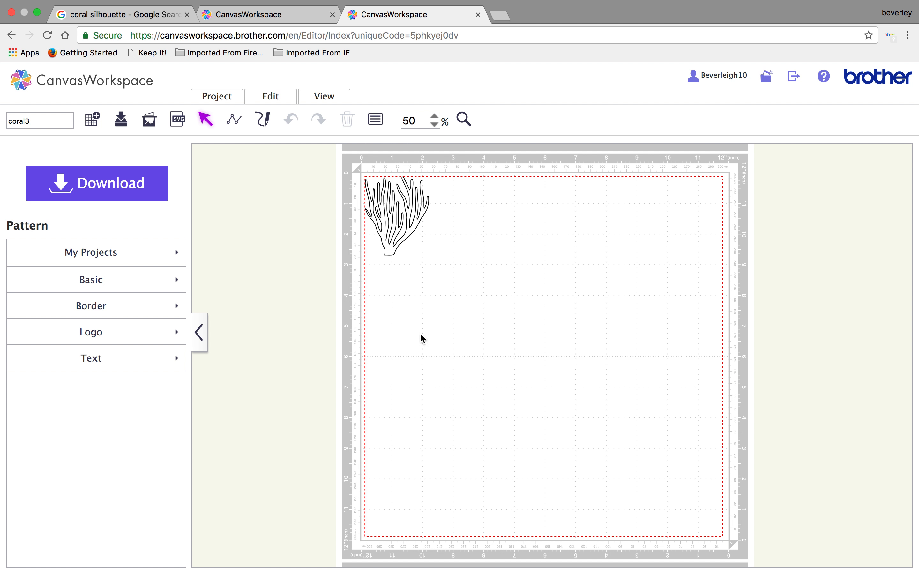
left_click(138, 253)
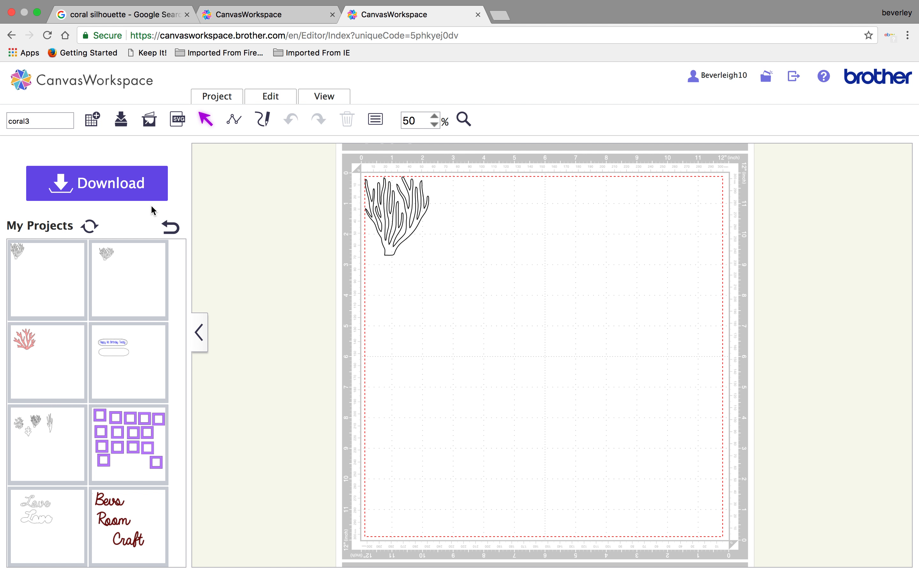
left_click(168, 229)
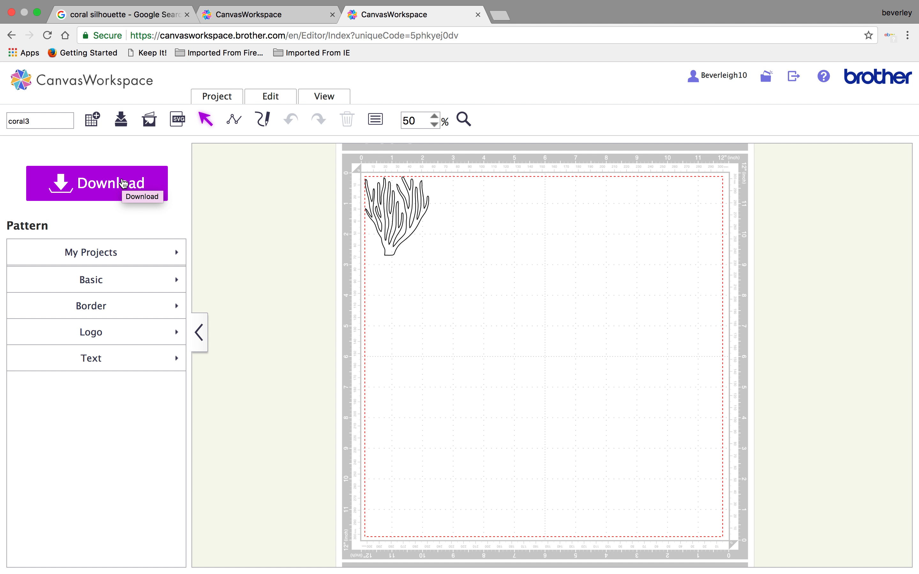
Download the project to the computer as coral3.fcm.
left_click(123, 184)
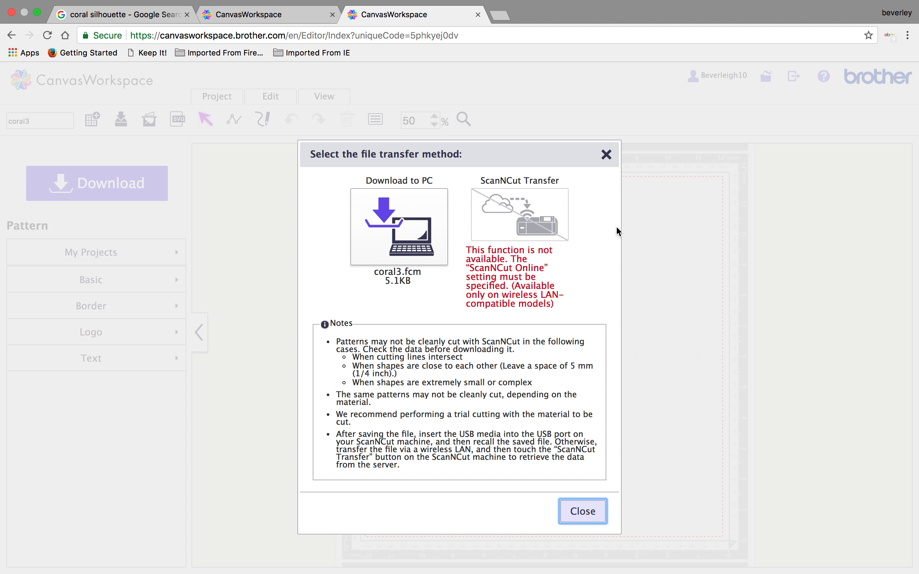
left_click(399, 220)
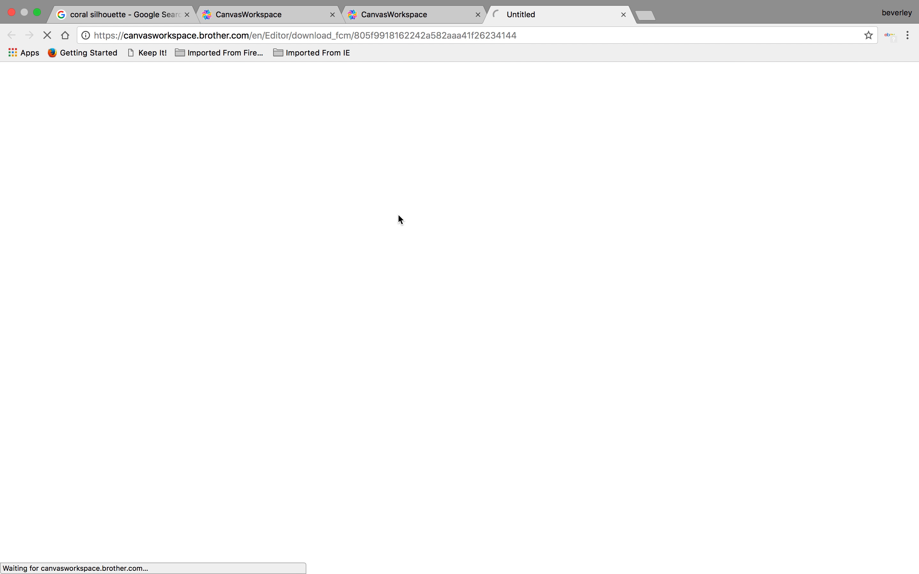